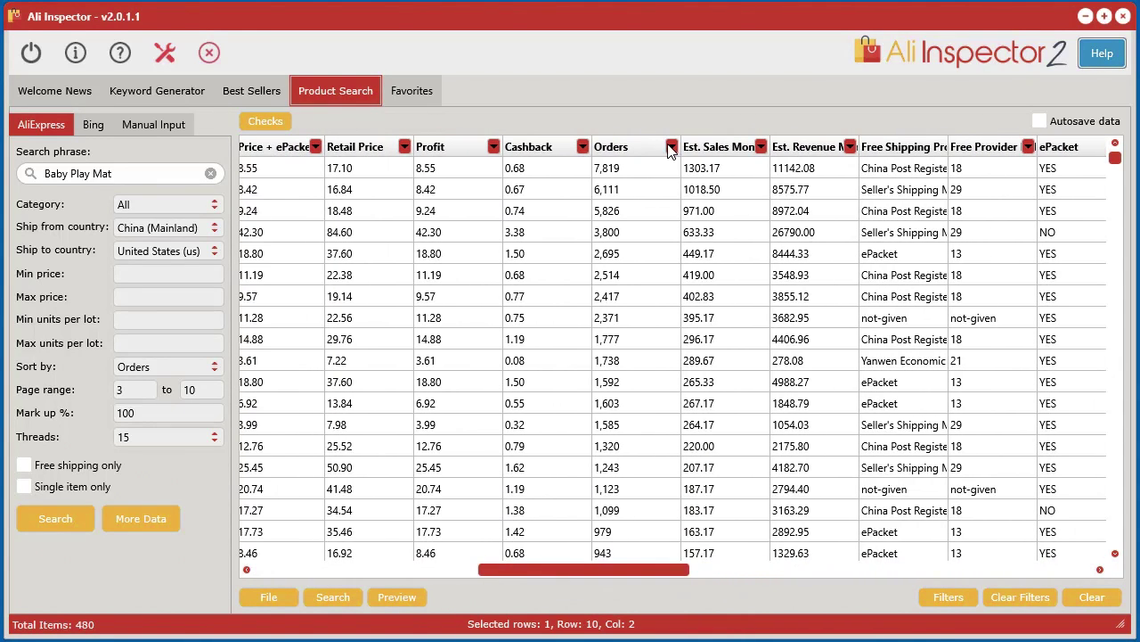
left_click(671, 147)
left_click_drag(775, 183, 773, 210)
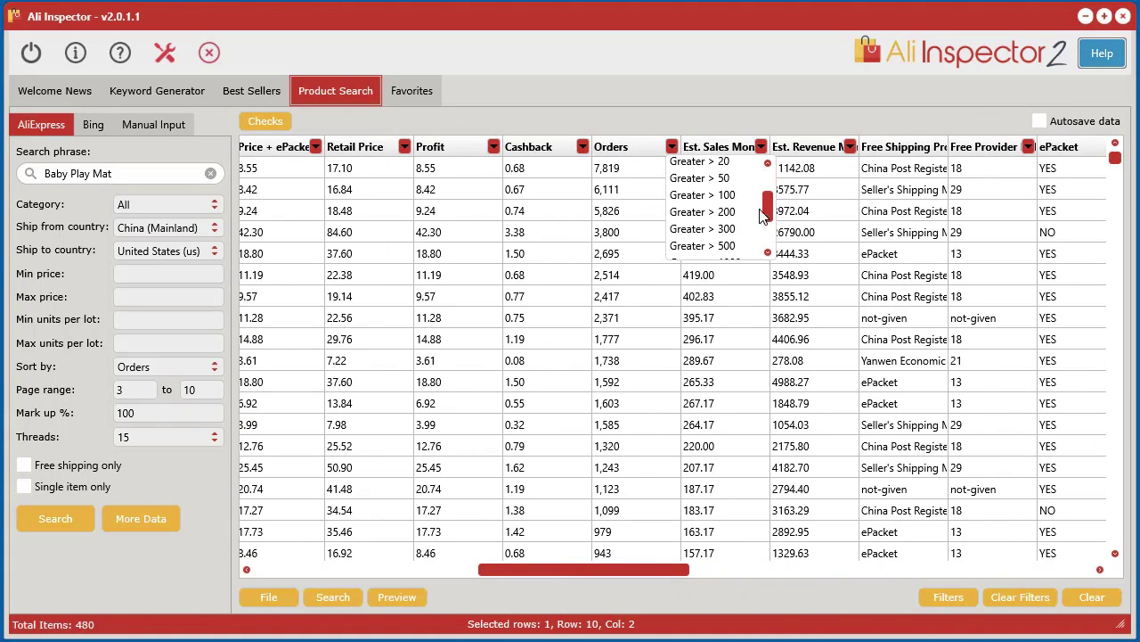
left_click(733, 228)
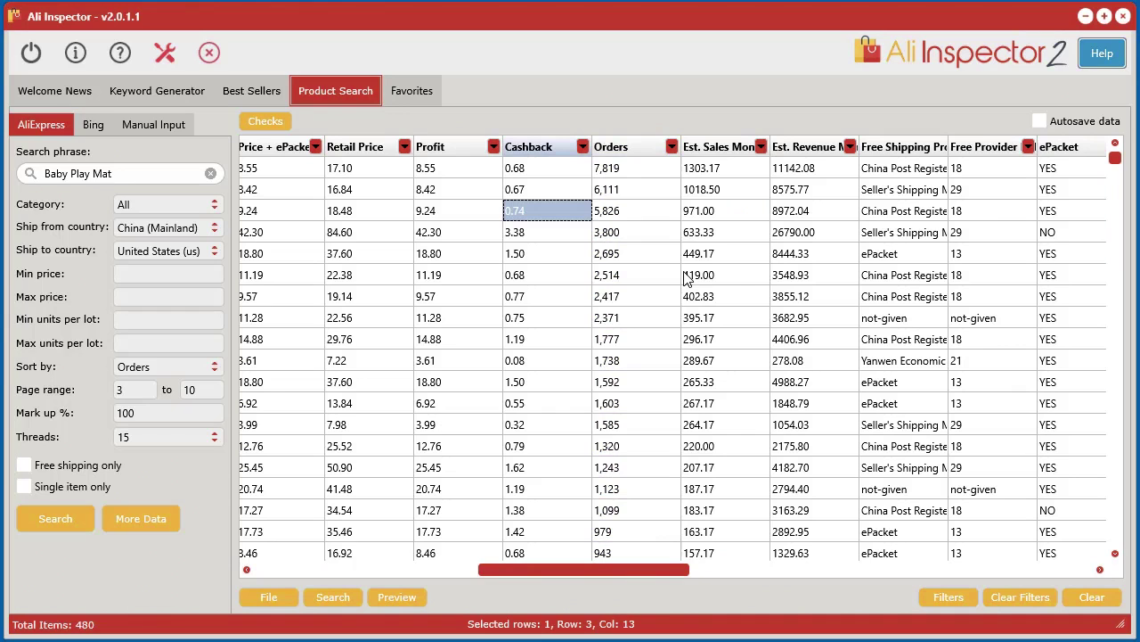
Apply the saved filter file products-filters.ksdf to the Baby Play Mat search results.
left_click(955, 596)
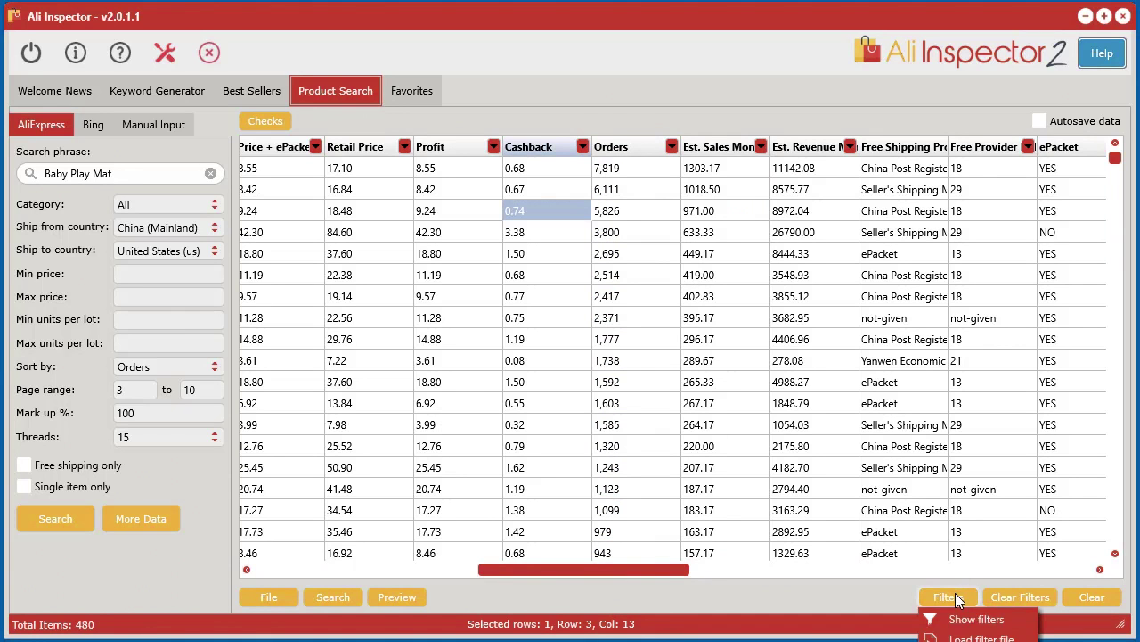
left_click(971, 637)
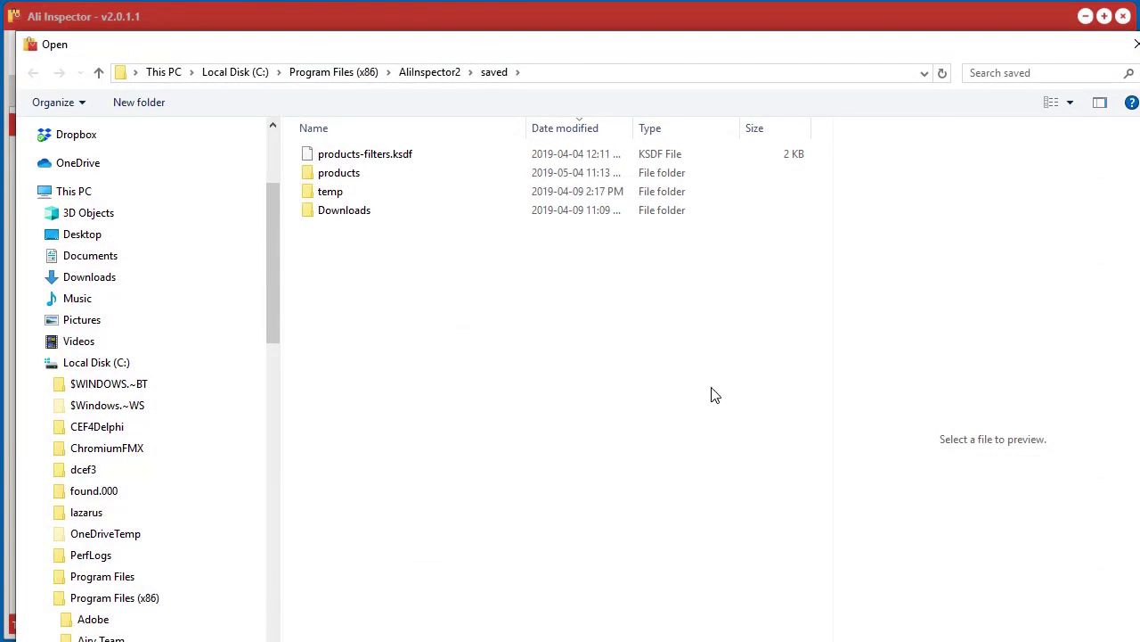
double_click(402, 154)
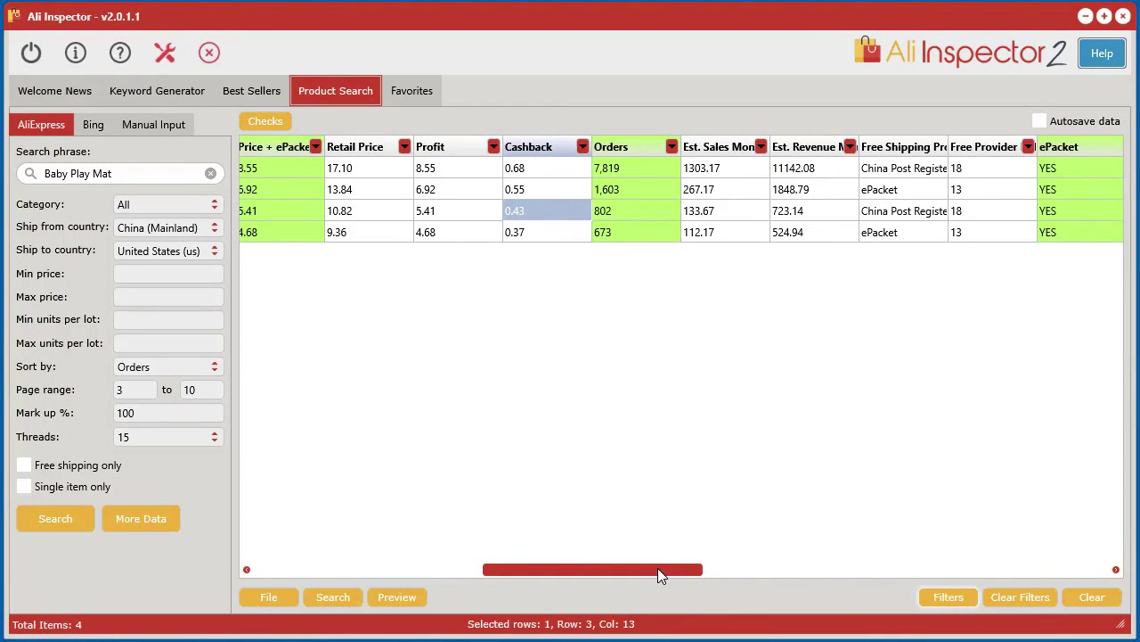
left_click_drag(628, 567, 416, 565)
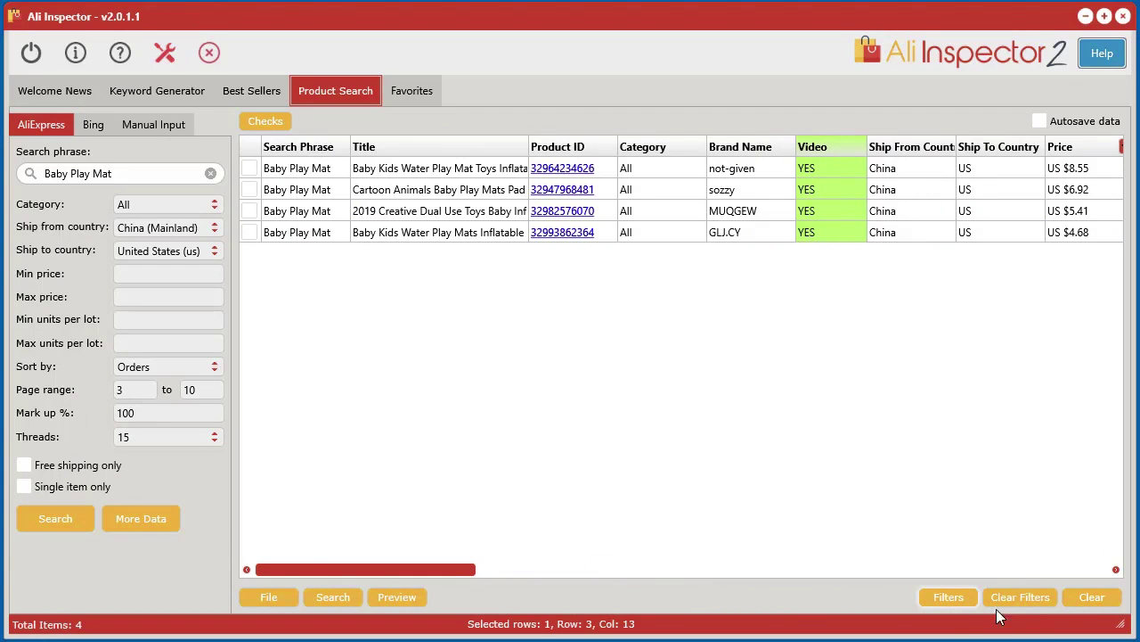
Review the filter conditions applied to the product search, and close the list without changes.
left_click(961, 599)
left_click(973, 620)
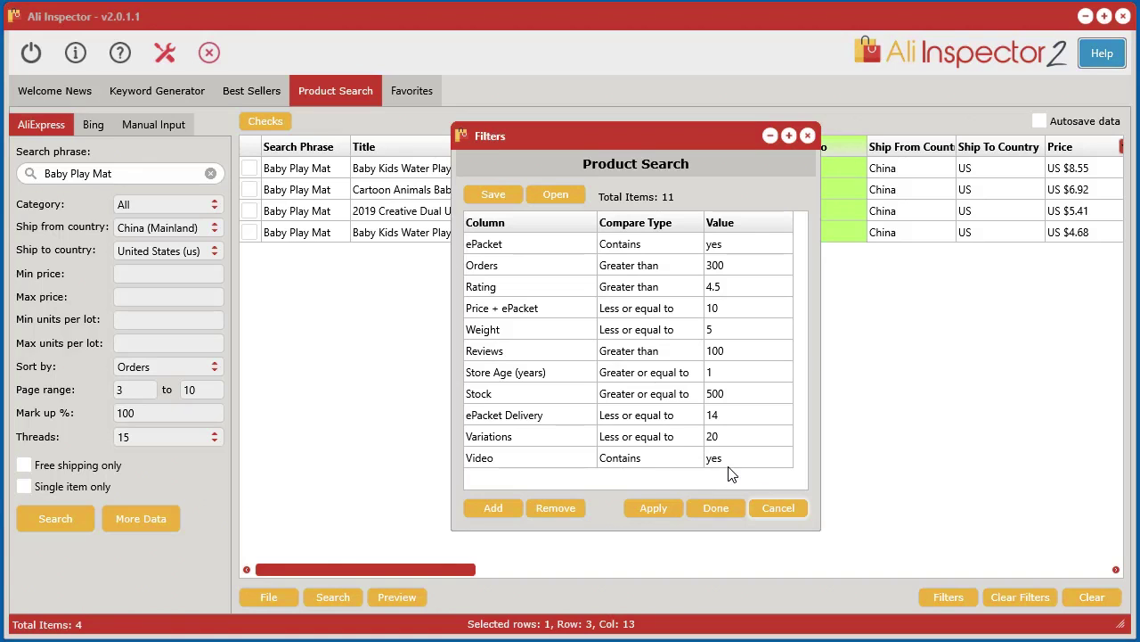
left_click(799, 510)
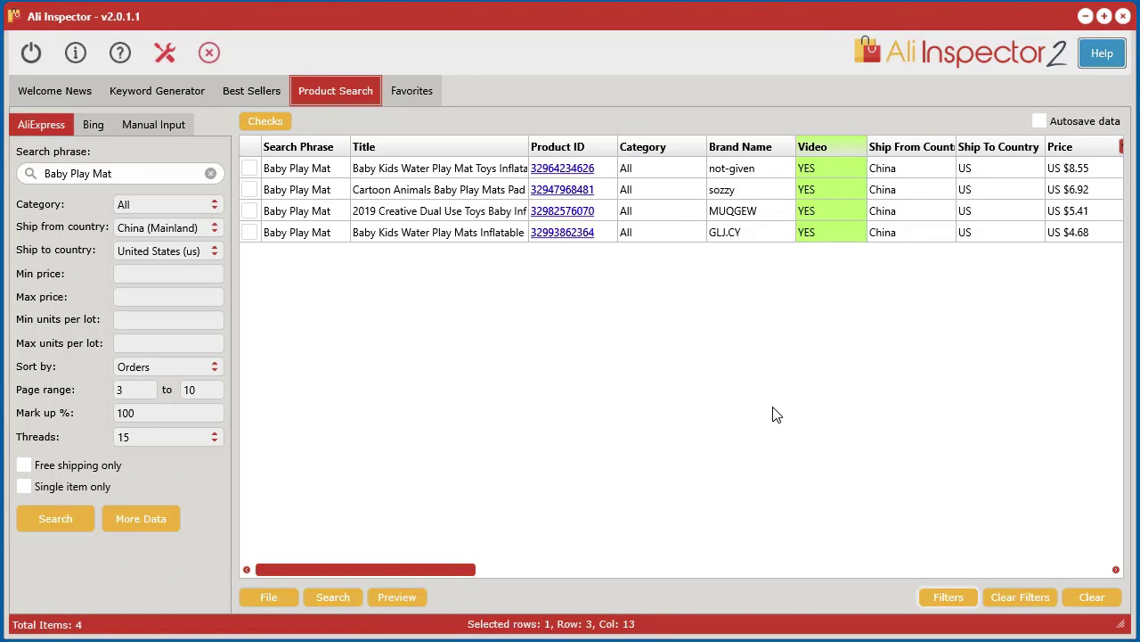
Preview the filtered products as a browser report and look over their images and titles.
left_click(392, 597)
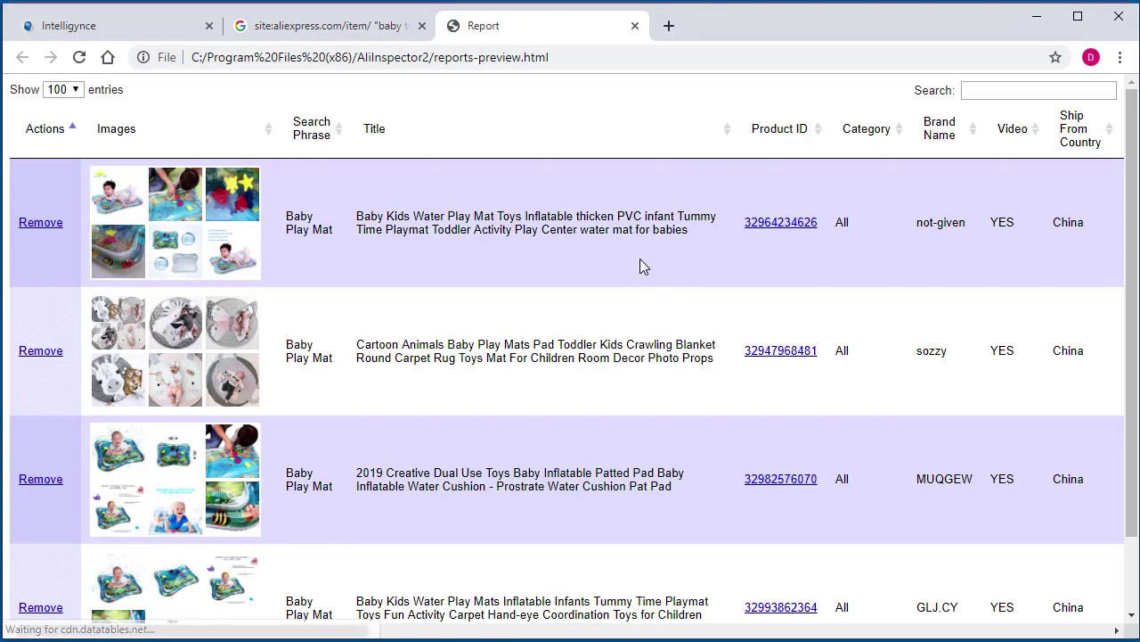
mouse_move(132, 197)
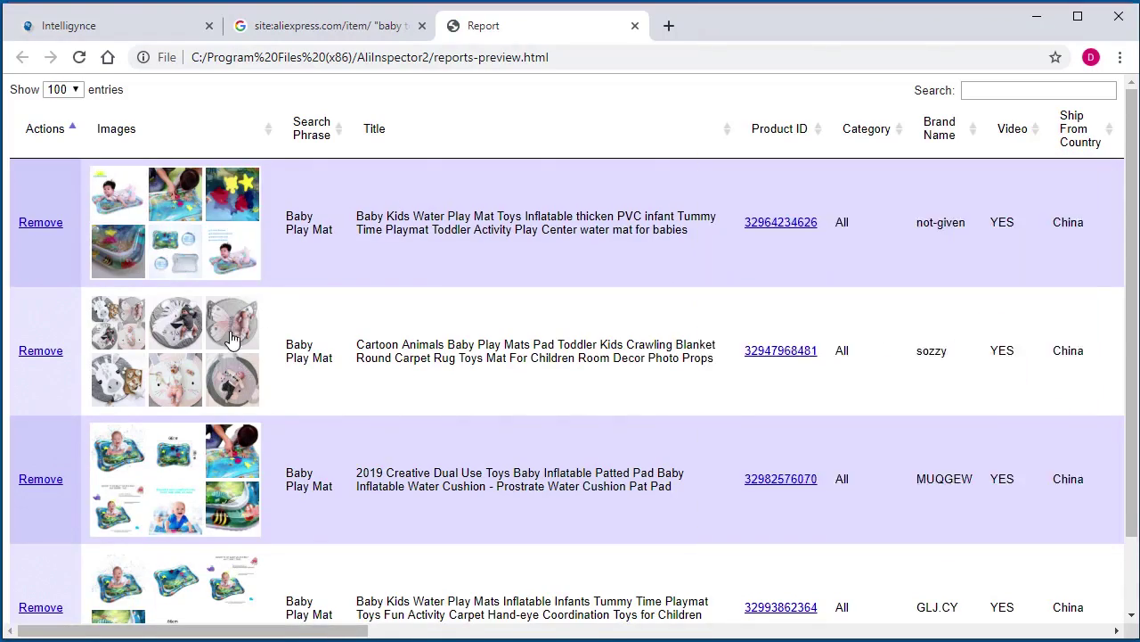
scroll(512, 490, "down", 2)
mouse_move(312, 628)
left_mouse_down()
mouse_move(1044, 621)
mouse_move(309, 609)
left_mouse_up()
scroll(618, 499, "up", 1)
Sort the previewed report by search phrase and by title, and activate its search field.
left_click(311, 133)
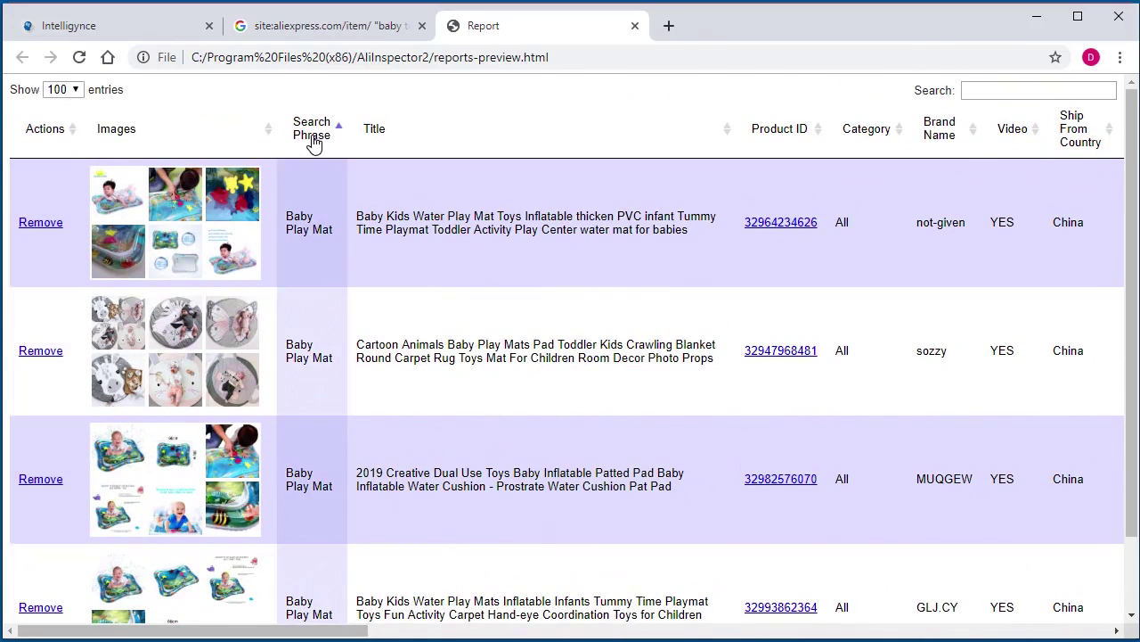
left_click(370, 133)
left_click(371, 139)
left_click(994, 86)
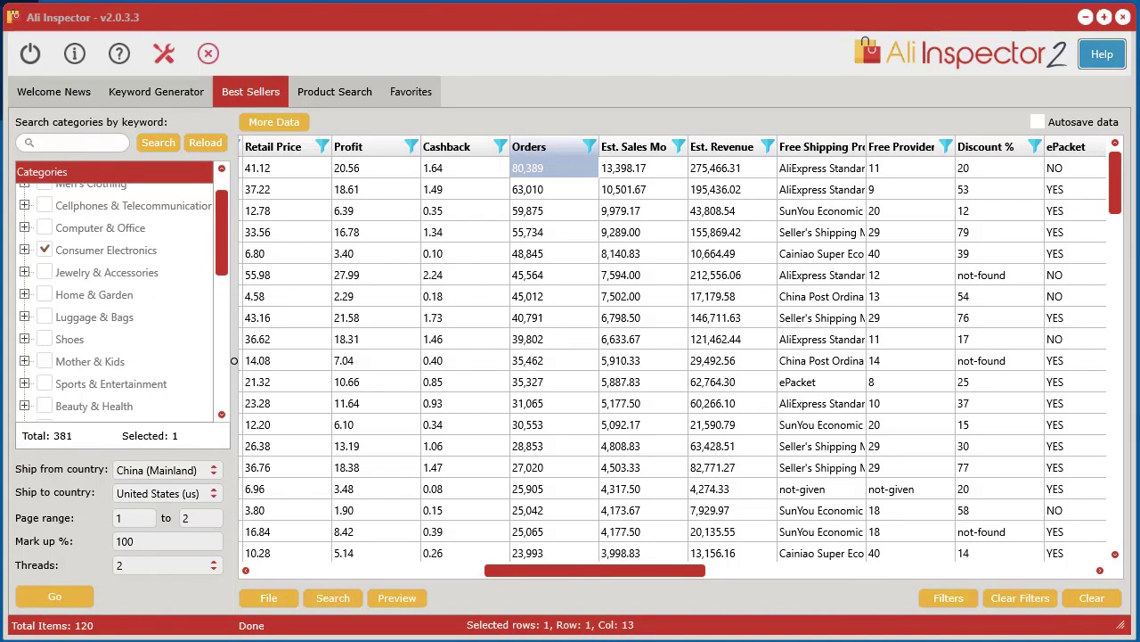
Extract the sales history of the first best-selling product in the Consumer Electronics list, and enlarge the history window.
mouse_move(605, 567)
left_mouse_down()
mouse_move(511, 570)
mouse_move(598, 567)
left_mouse_up()
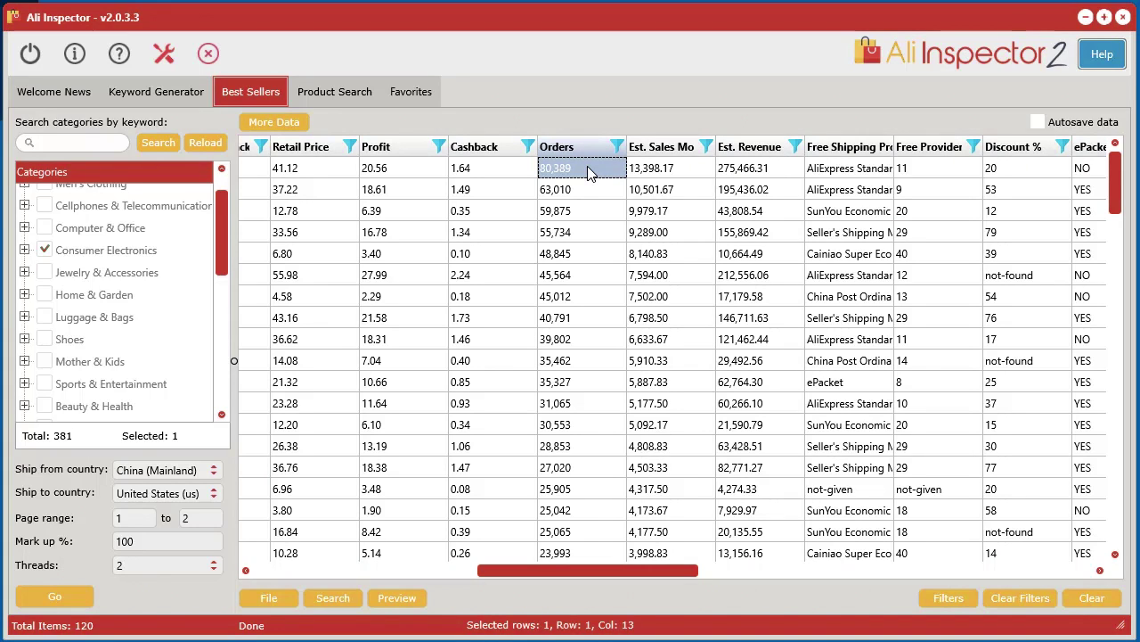
right_click(587, 166)
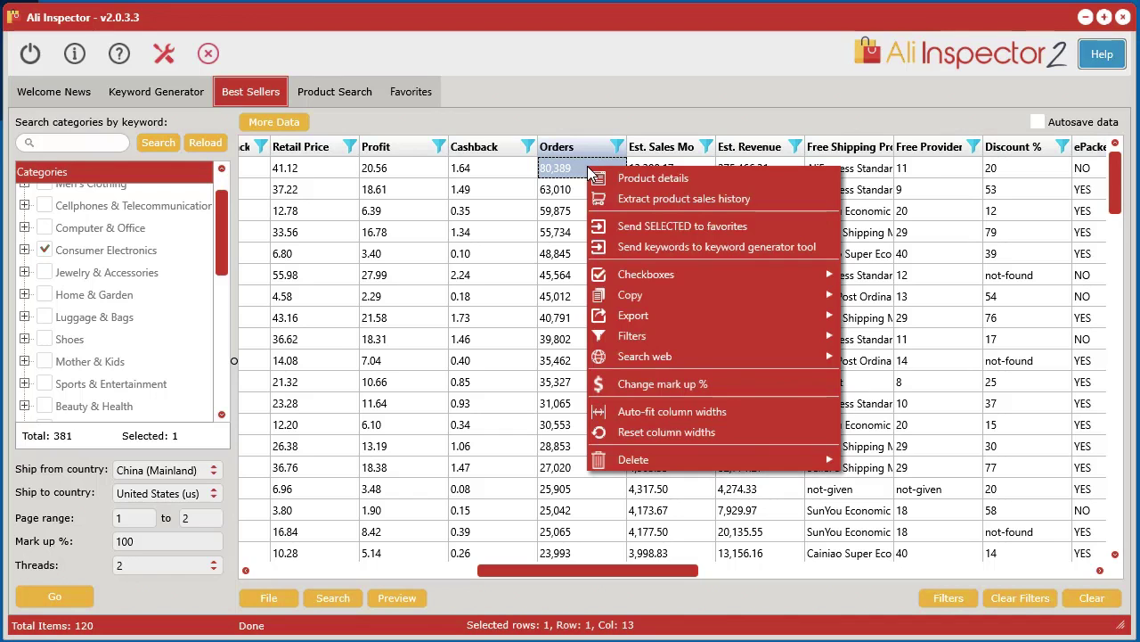
left_click(680, 200)
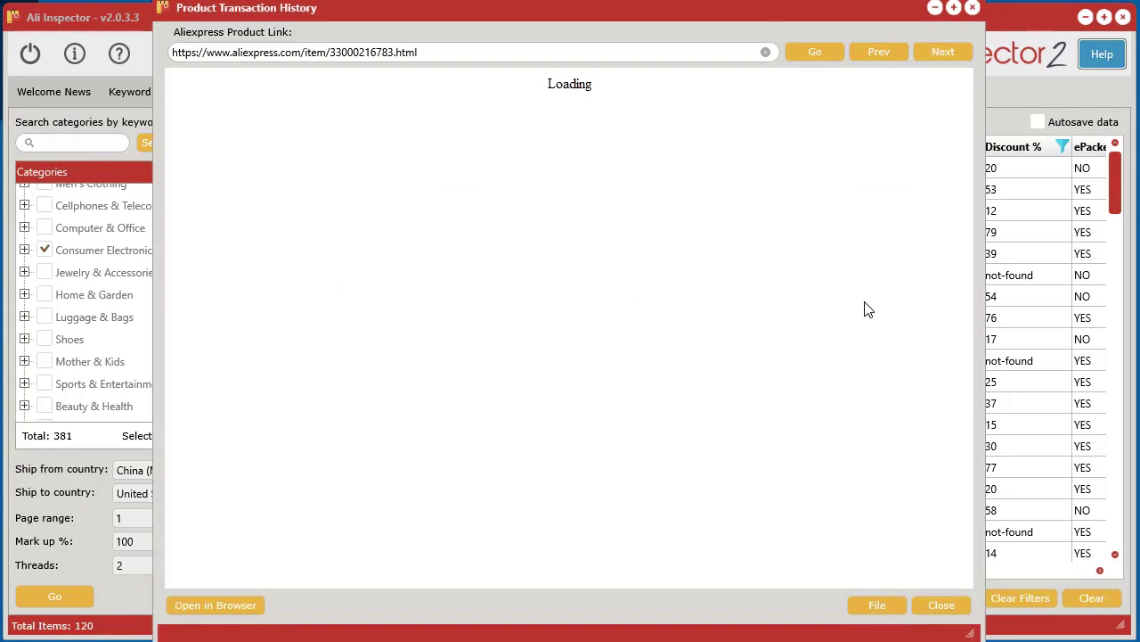
left_click_drag(768, 11, 606, 18)
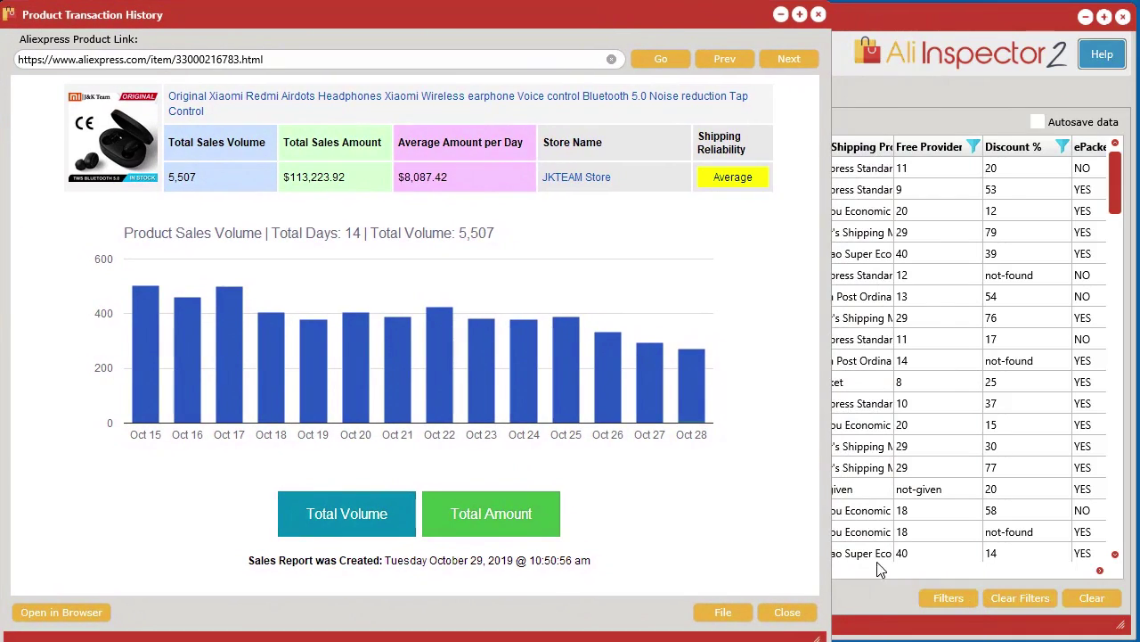
left_click_drag(1014, 581, 1137, 636)
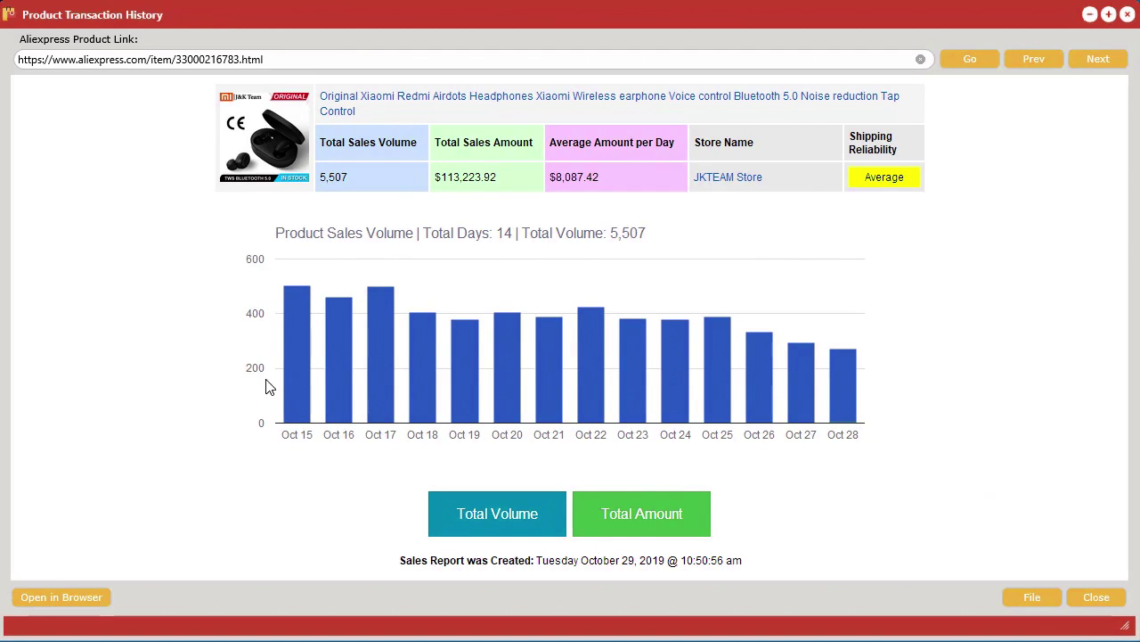
Examine the product's sales totals, average amount per day, shipping reliability and daily sales volumes in the chart.
left_click_drag(503, 183, 317, 187)
left_click(361, 187)
left_click_drag(629, 181, 547, 180)
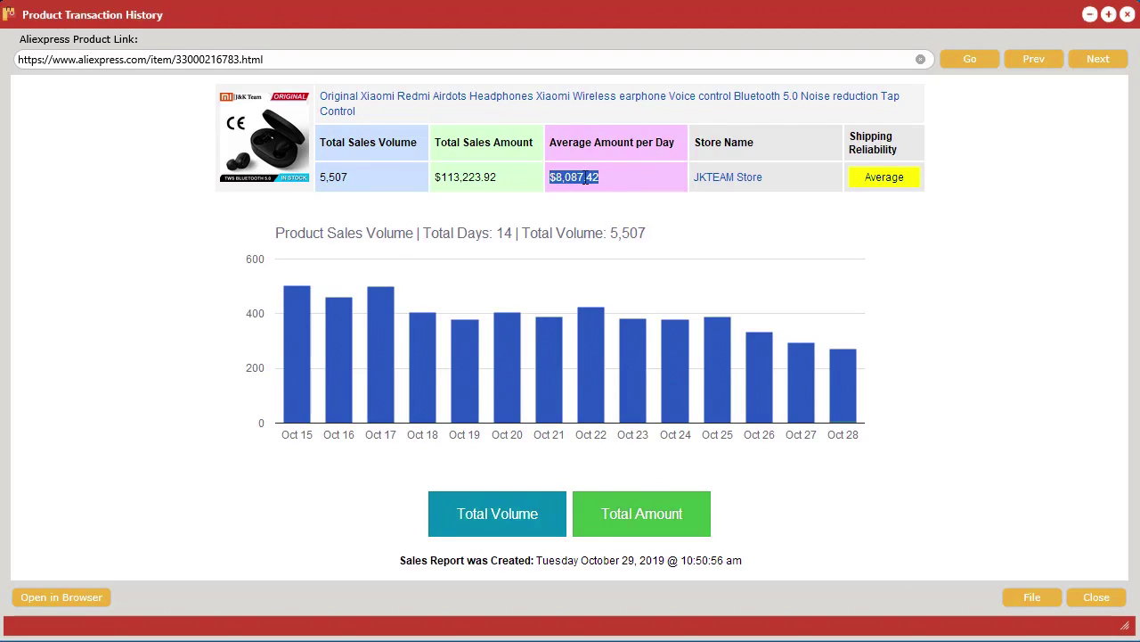
left_click(978, 199)
left_click_drag(908, 152, 850, 135)
left_click(1019, 216)
mouse_move(847, 397)
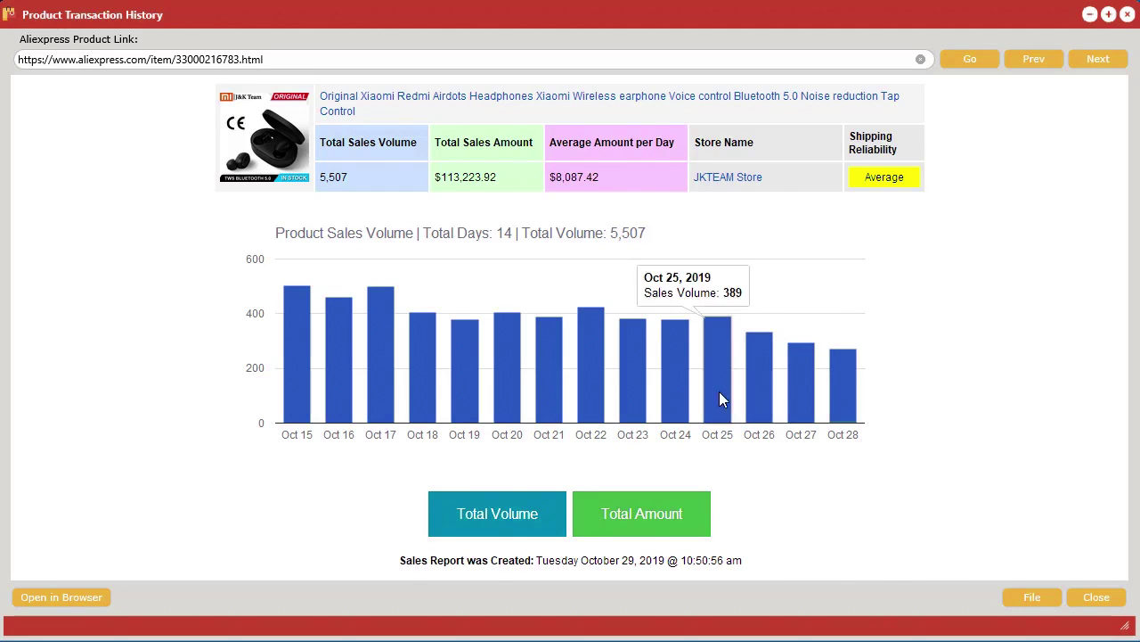
Switch the sales history chart to Total Amount and inspect the sales amounts for individual days.
left_click(653, 523)
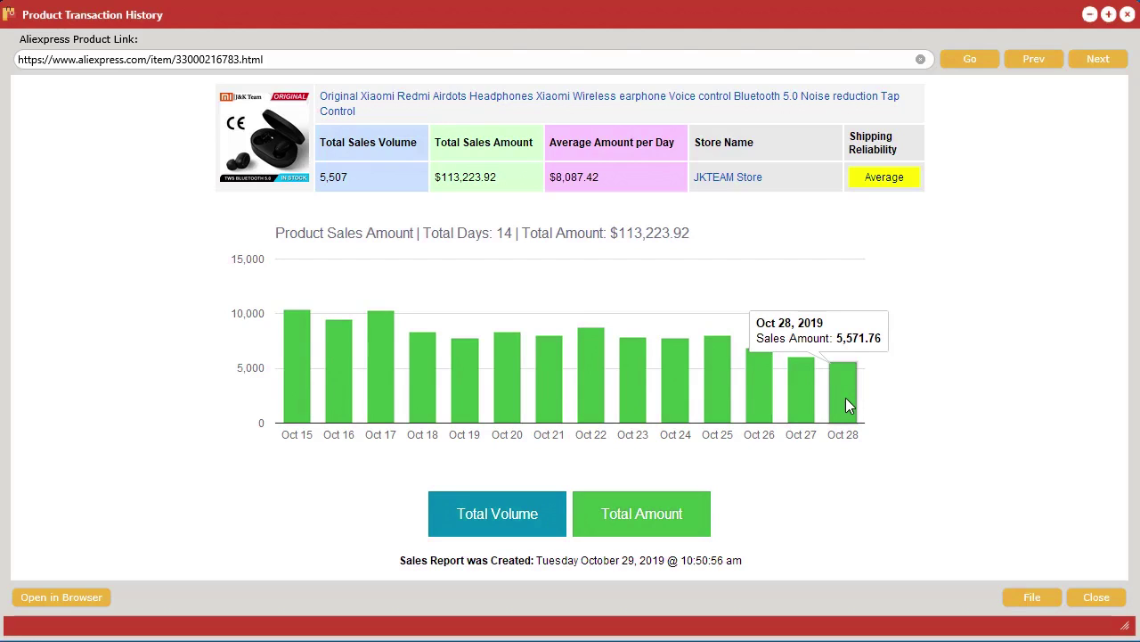
mouse_move(804, 397)
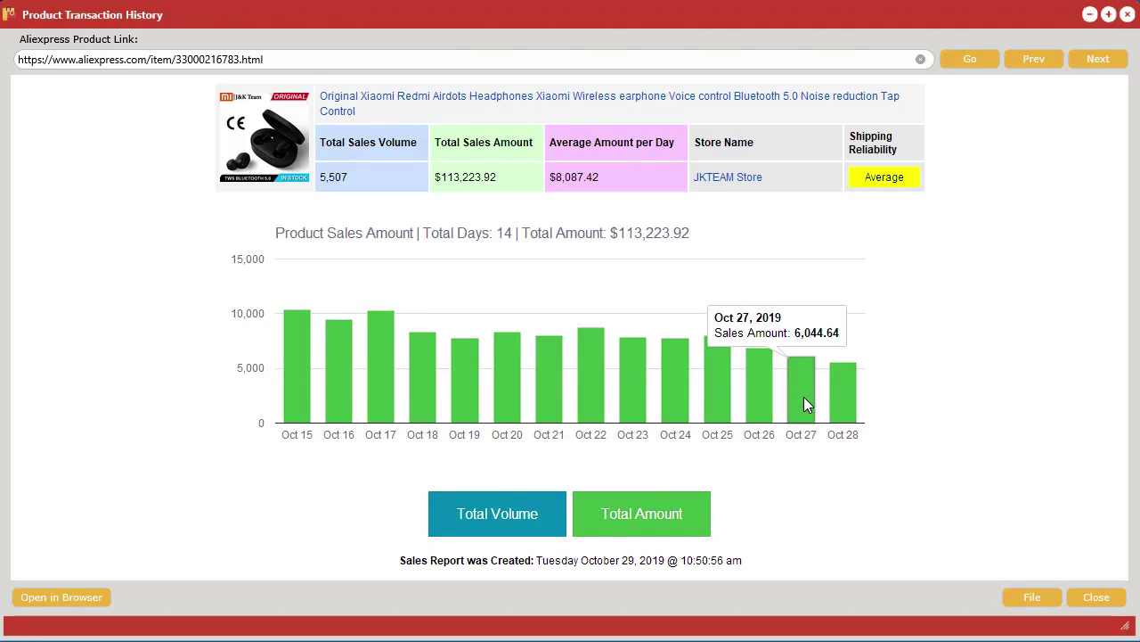
left_click_drag(581, 16, 1139, 27)
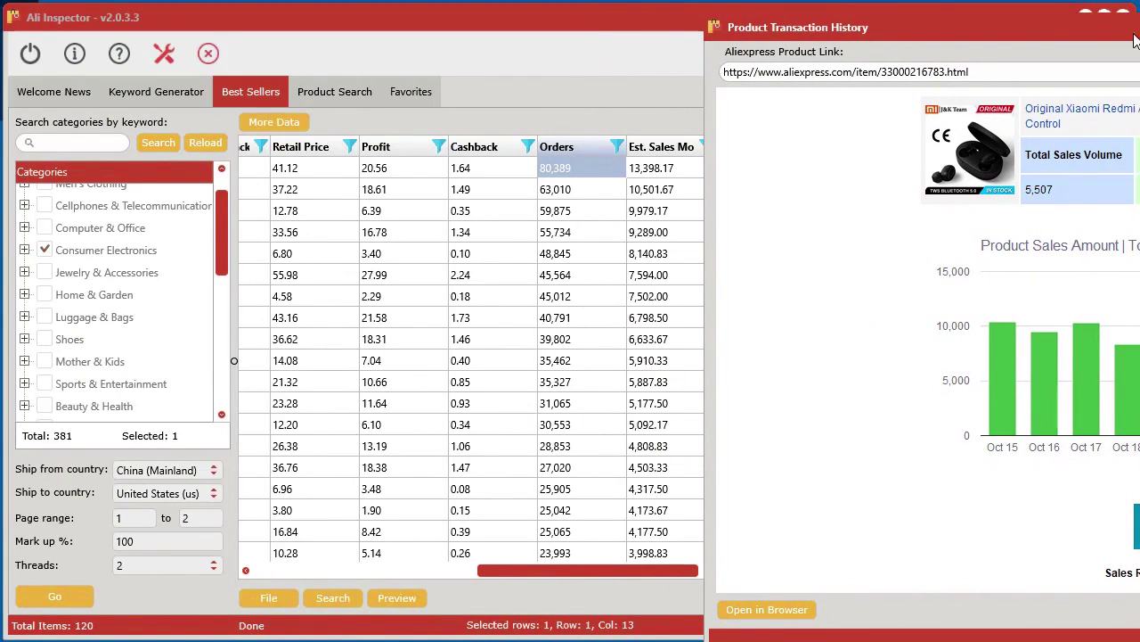
left_click_drag(1139, 29, 504, 20)
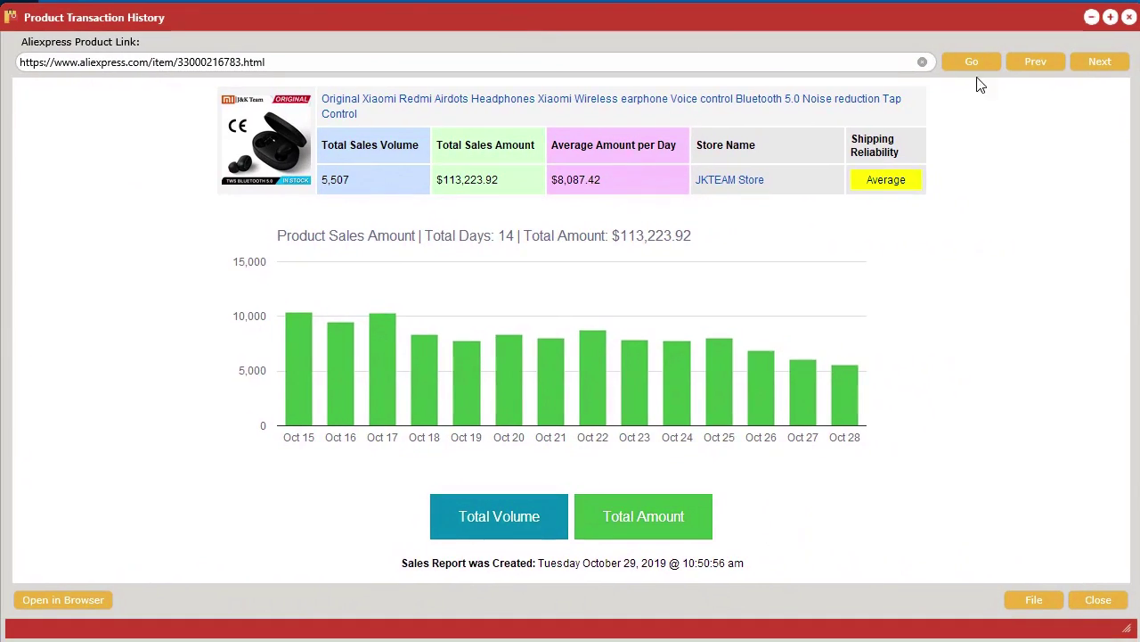
Step through the sales histories of the next five products and compare their volumes and shipping reliability.
left_click(1100, 62)
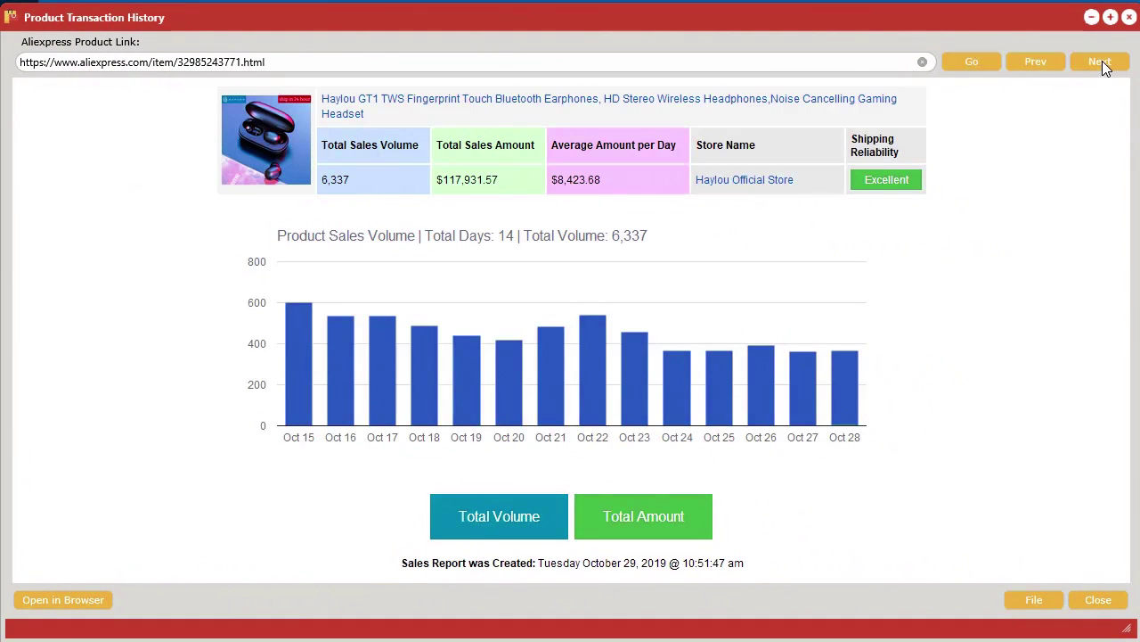
left_click(1102, 60)
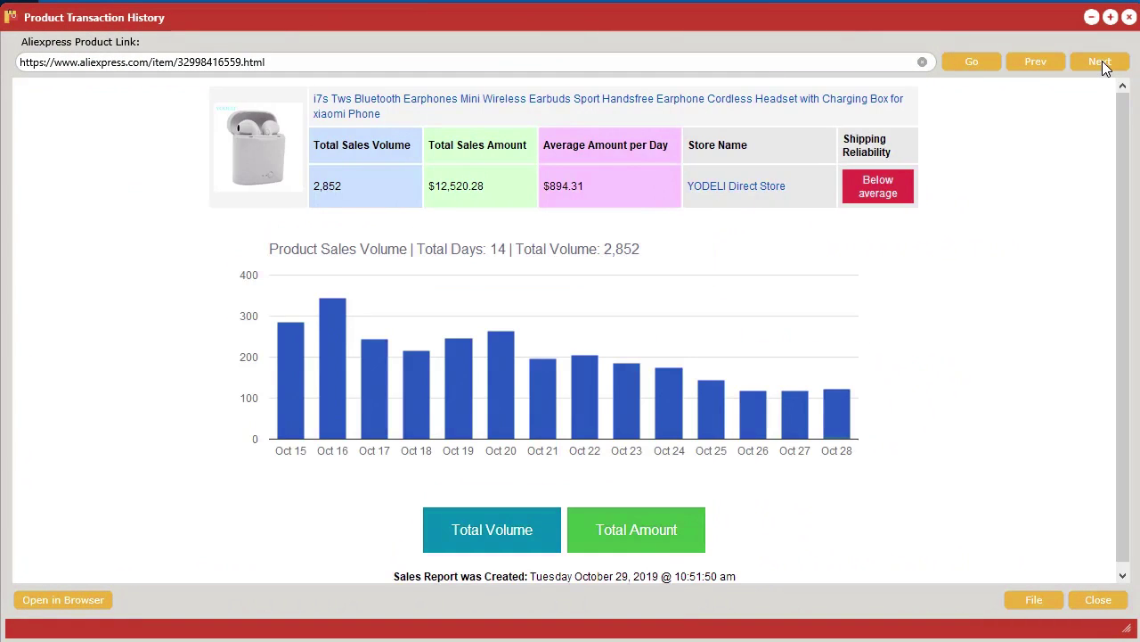
left_click(1102, 61)
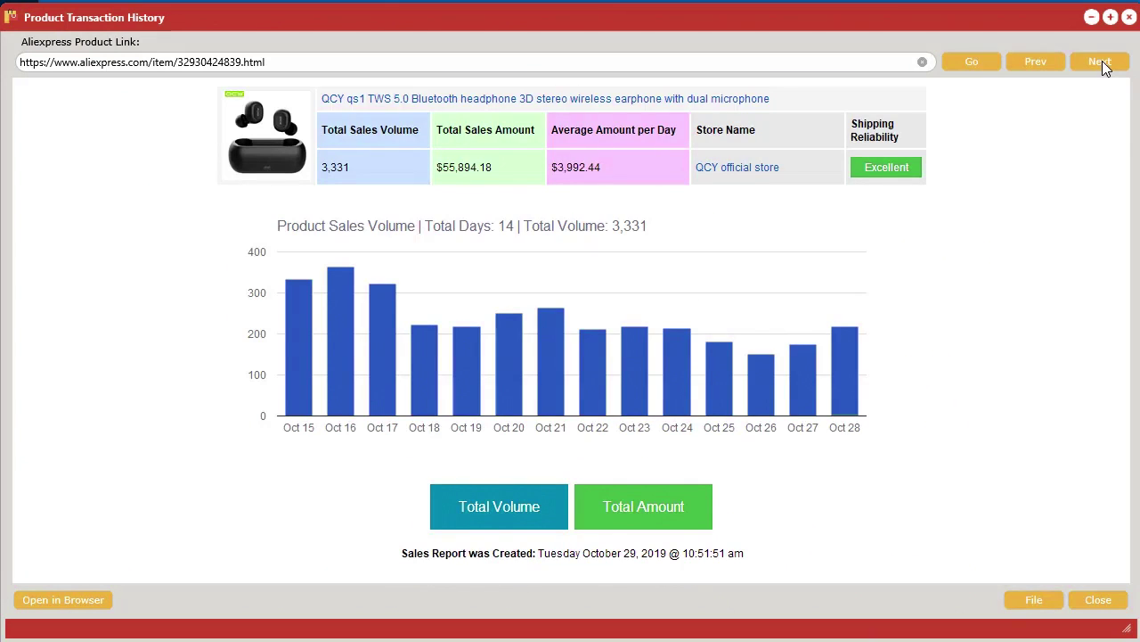
left_click(1095, 63)
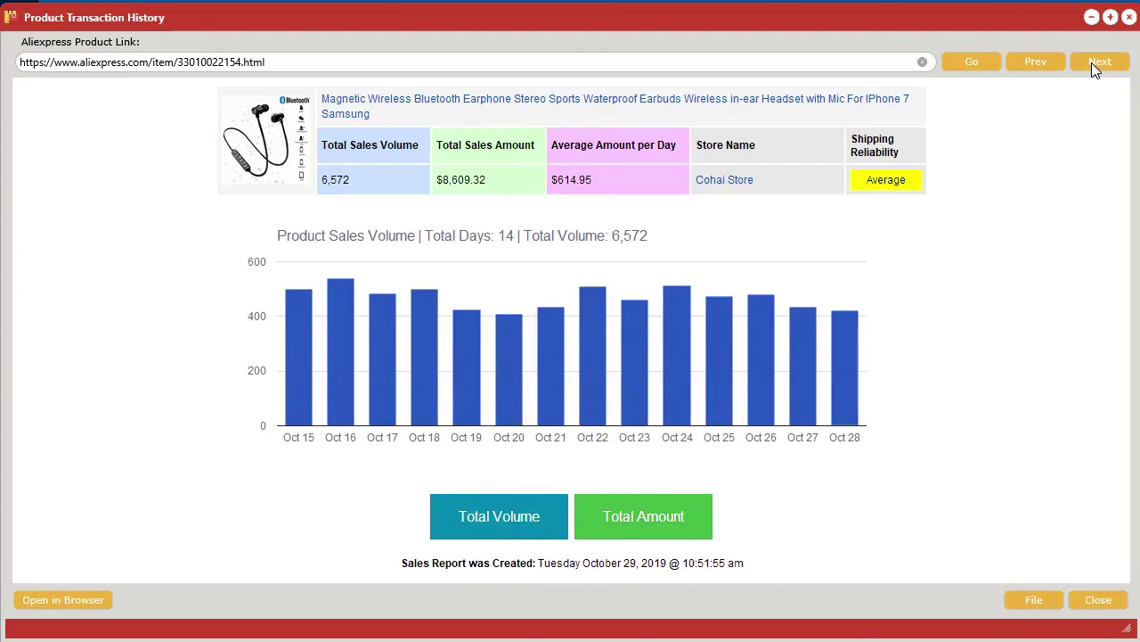
left_click(1093, 63)
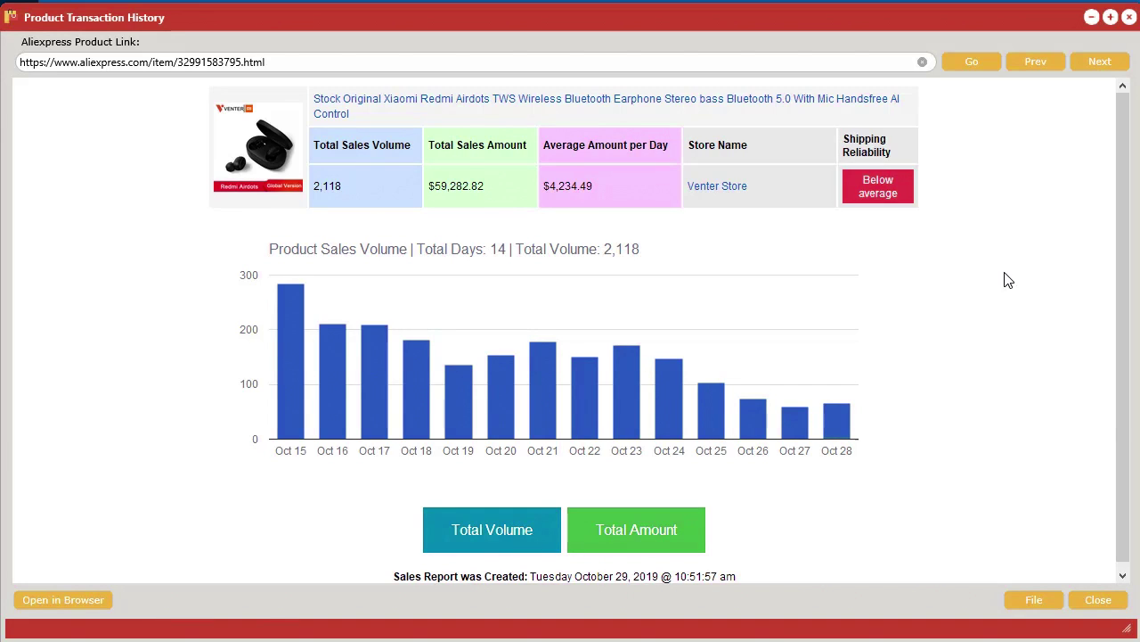
left_click_drag(1122, 242, 1079, 272)
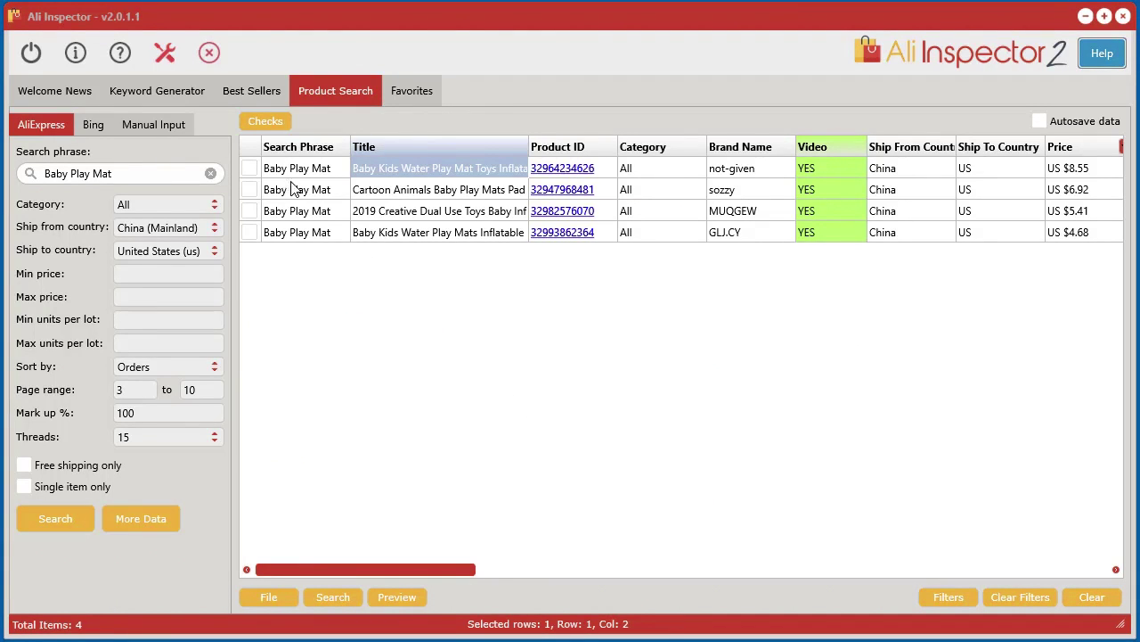
Check all four filtered Baby Play Mat products in the product search results.
left_click(250, 169)
left_click(250, 190)
left_click(250, 211)
left_click(250, 233)
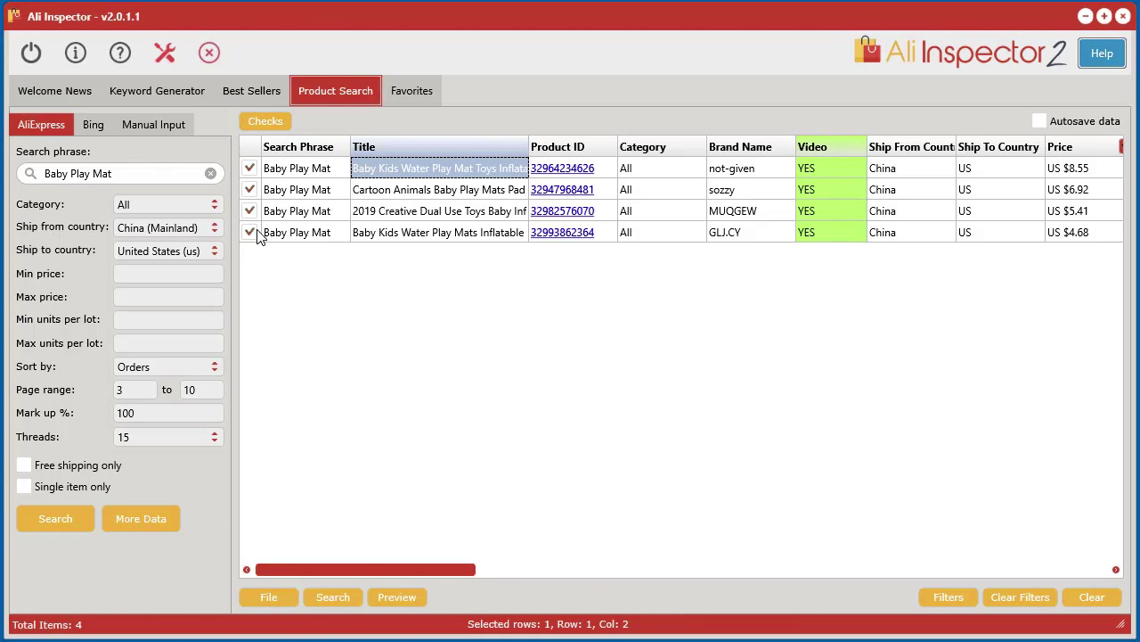
Look at the export options available for the checked products without exporting anything.
right_click(420, 187)
mouse_move(634, 356)
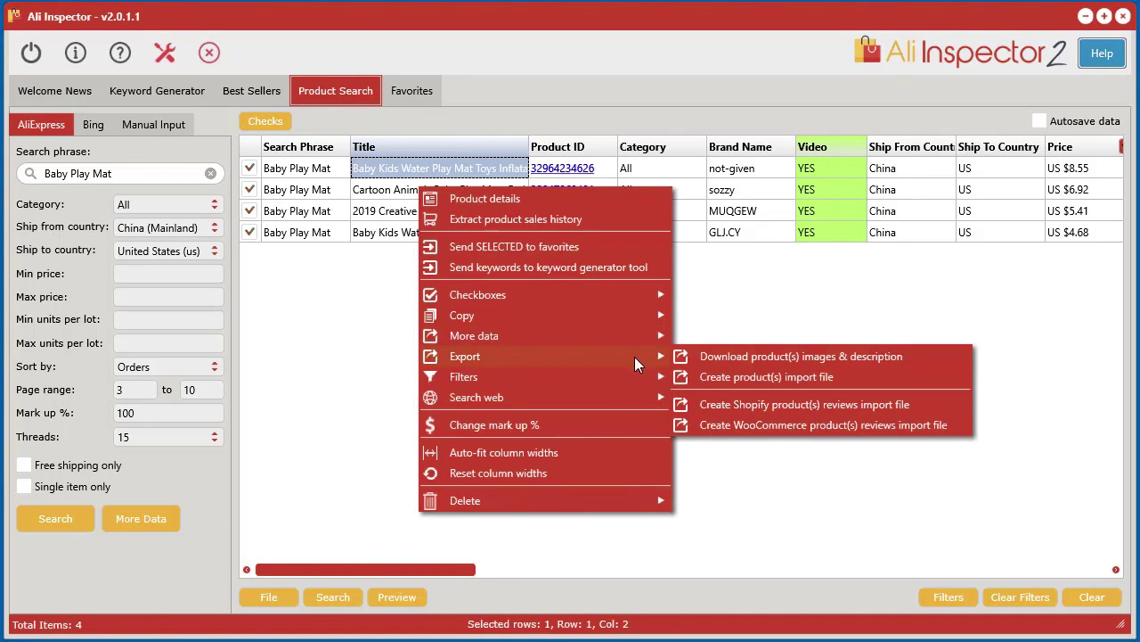
left_click(806, 279)
Go to Best Sellers, clear the category search keyword and reload the full category list.
left_click(235, 93)
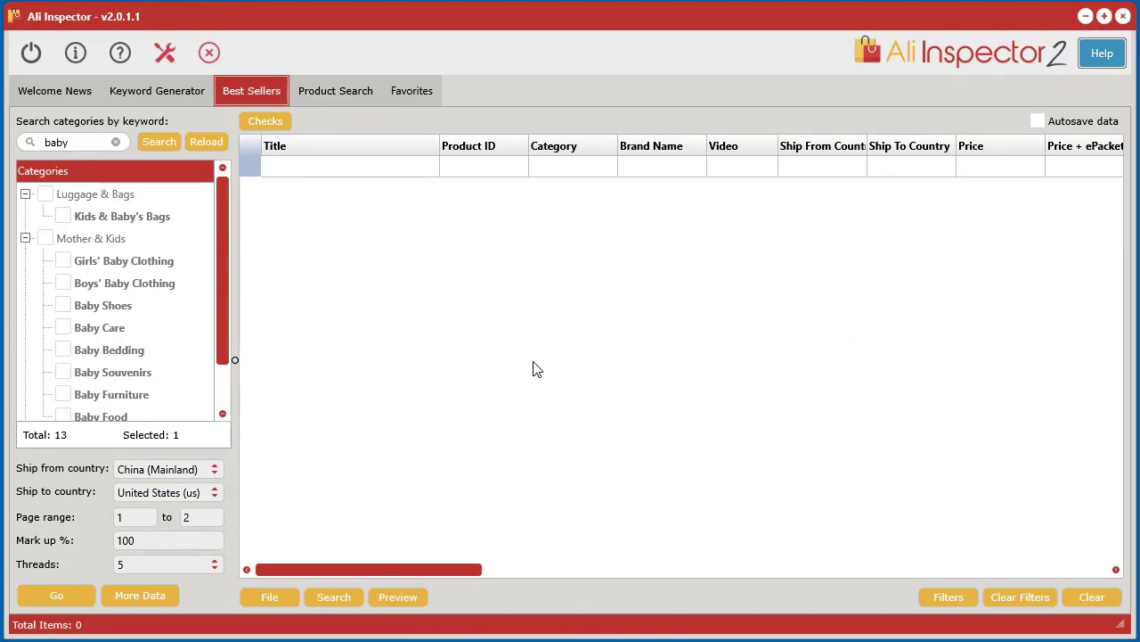
left_click(115, 142)
left_click(201, 142)
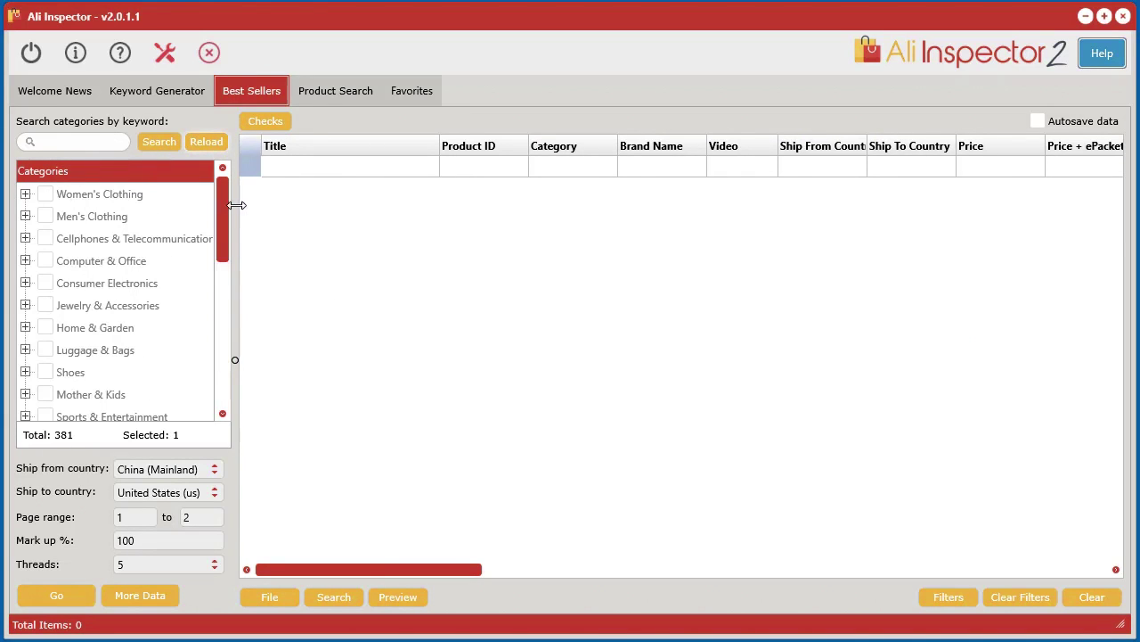
Expand the Consumer Electronics category and select its Camera & Photo subcategory.
left_click_drag(225, 233, 223, 187)
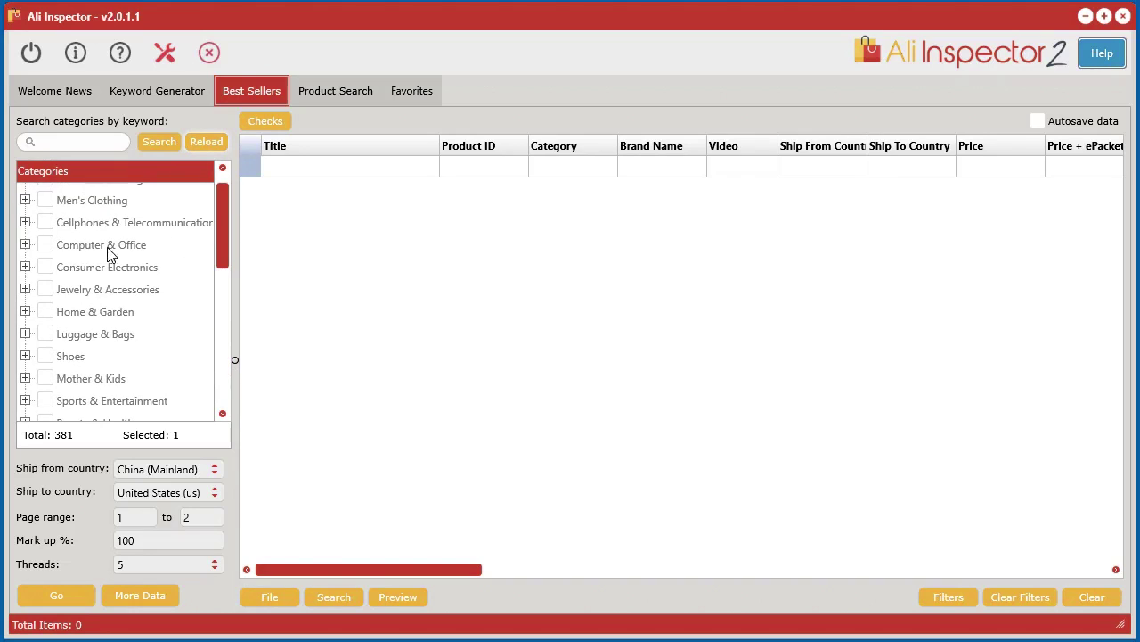
left_click(24, 266)
left_click(64, 290)
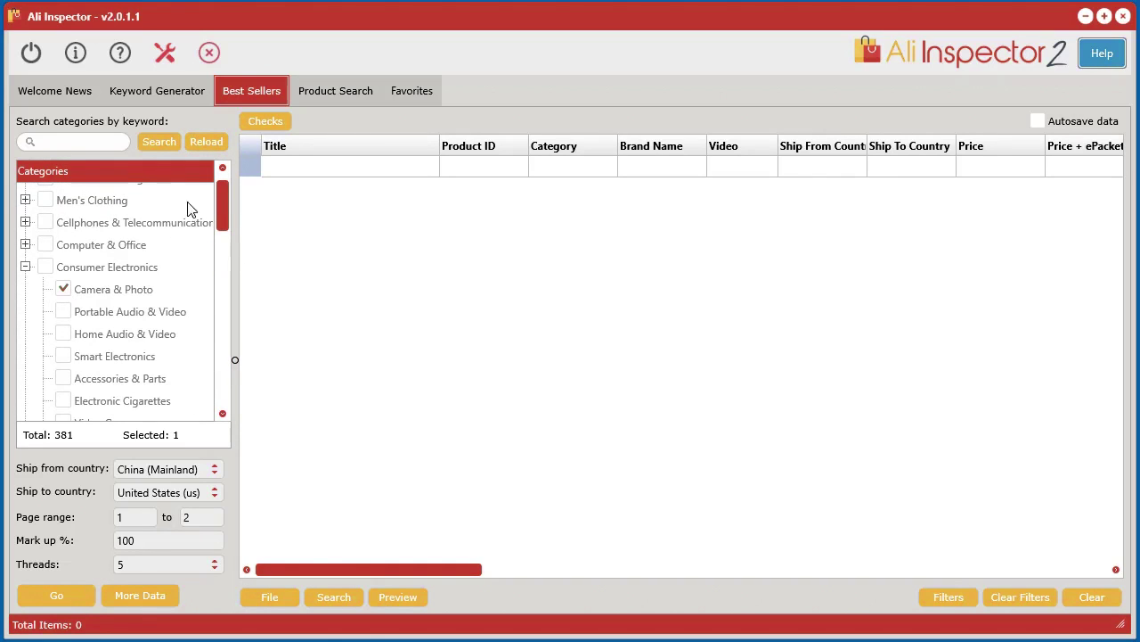
Open the Keyword Generator and generate keywords from the seed keyword "baby" across all categories.
left_click(158, 98)
left_click(151, 298)
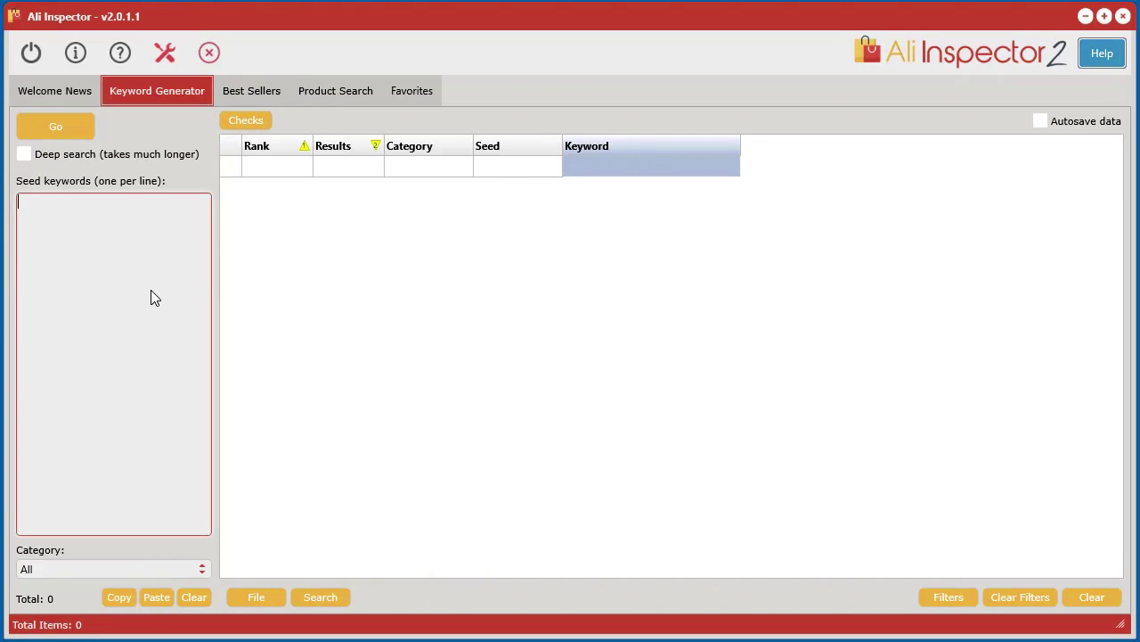
type("baby")
left_click(69, 131)
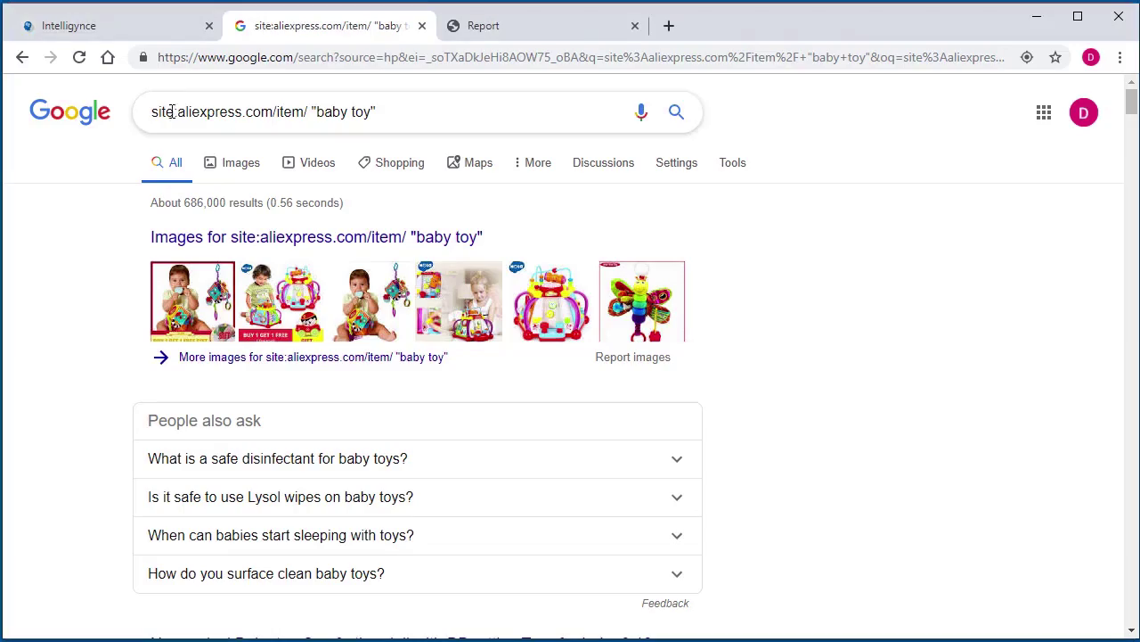
Review the Google results for site:aliexpress.com/item/ "baby toy" and open that results page's source code.
scroll(918, 456, "down", 20)
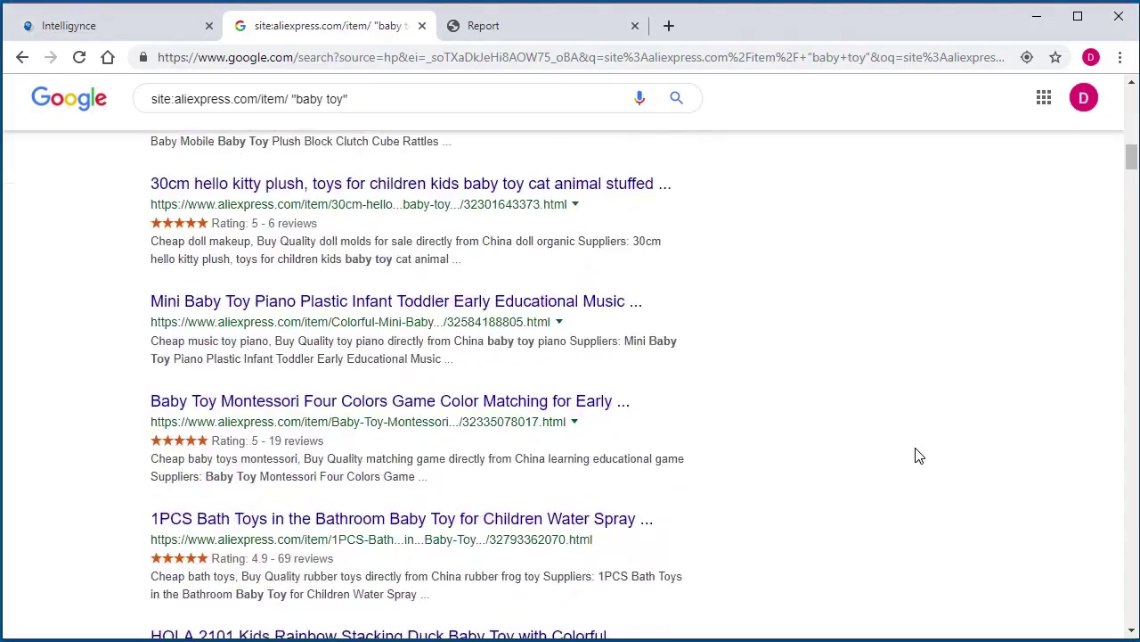
scroll(918, 455, "down", 3)
scroll(919, 455, "up", 7)
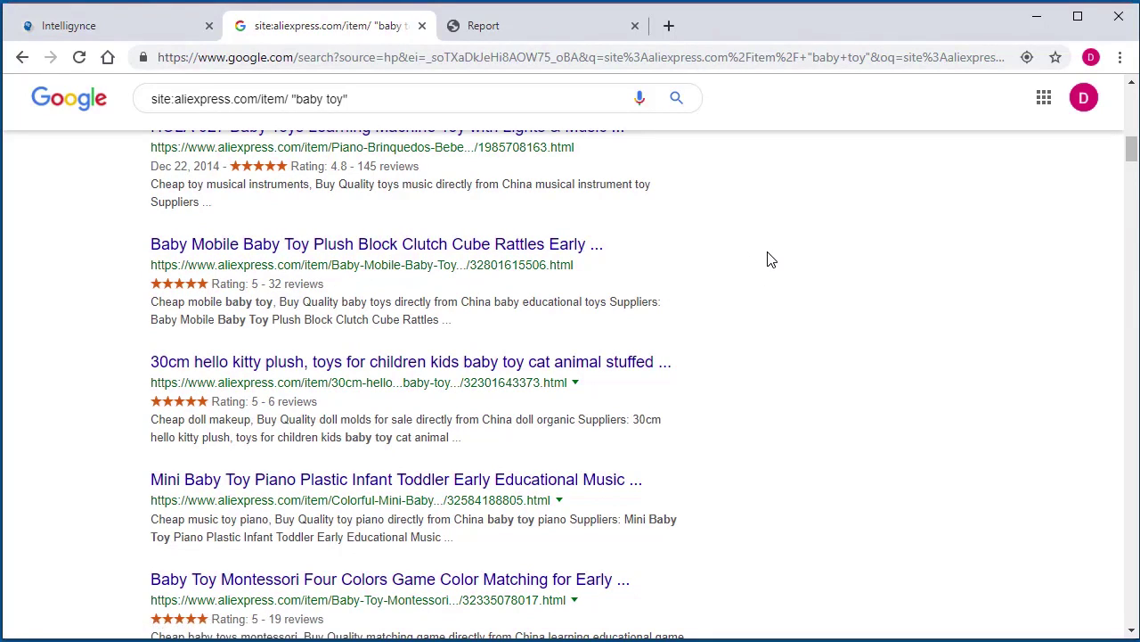
scroll(807, 300, "up", 9)
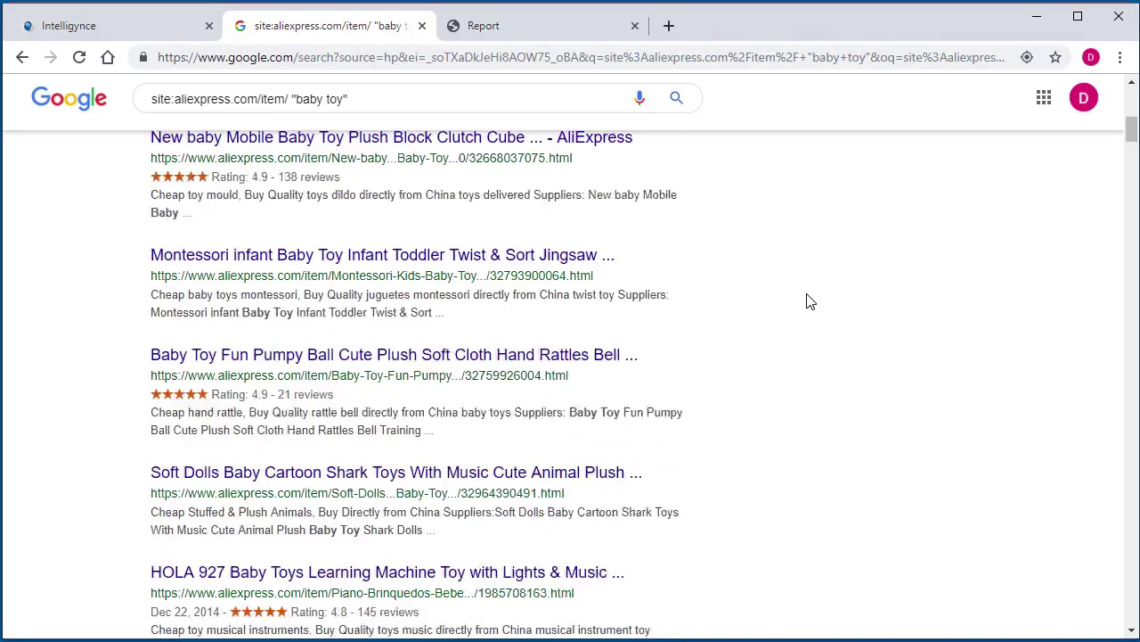
scroll(883, 357, "up", 3)
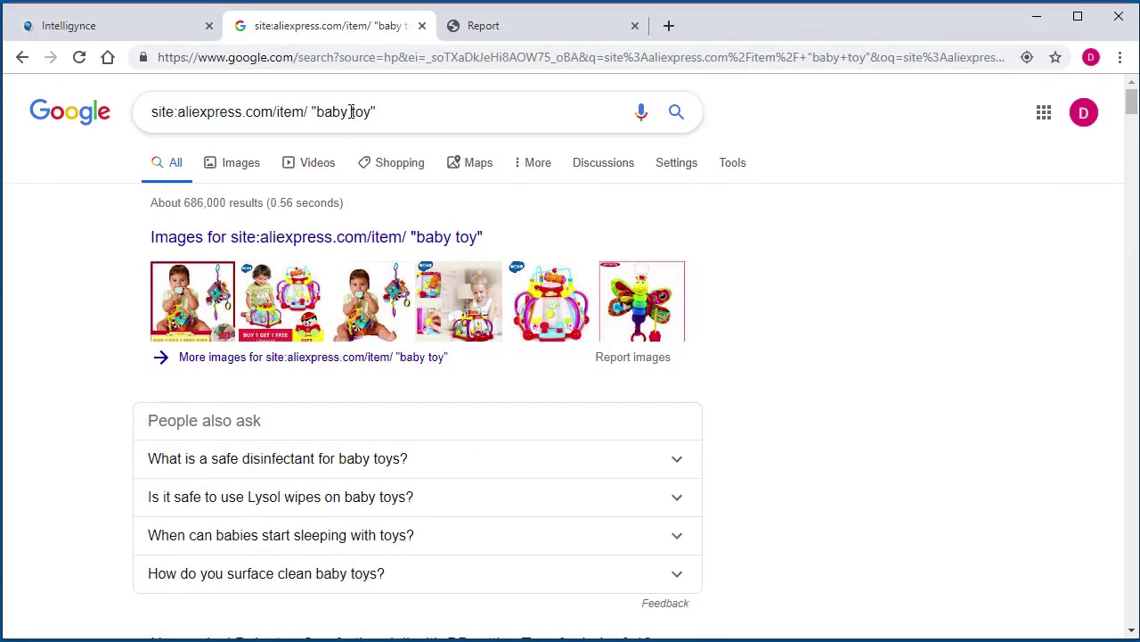
right_click(796, 255)
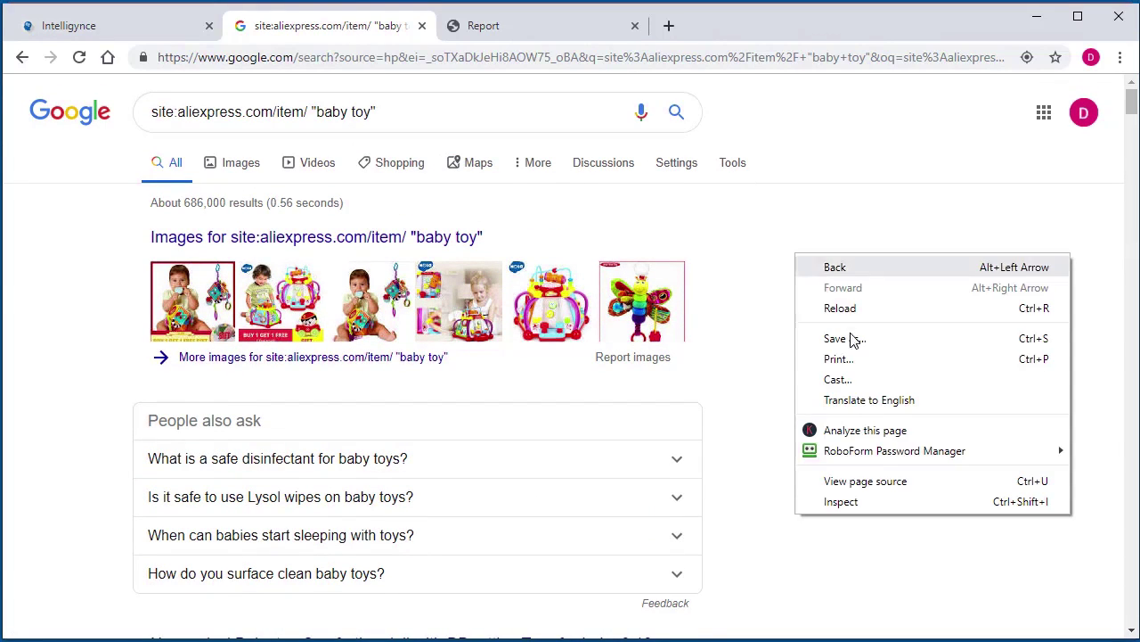
left_click(878, 483)
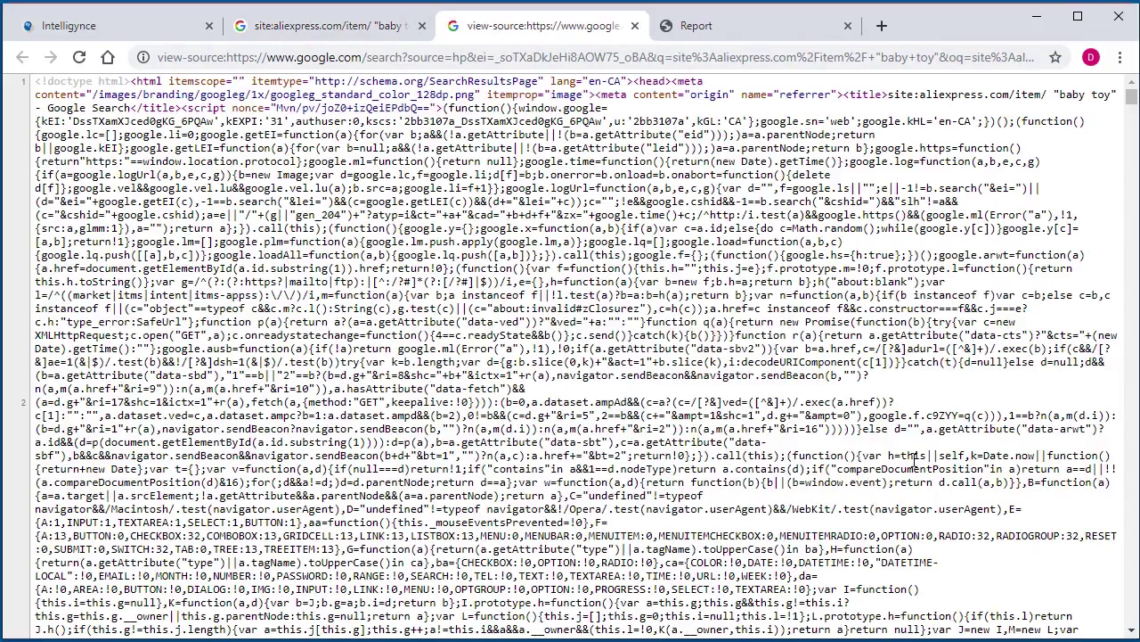
Copy the entire source code of the Google results page.
right_click(477, 250)
left_click(409, 241)
key("ctrl+a")
right_click(426, 242)
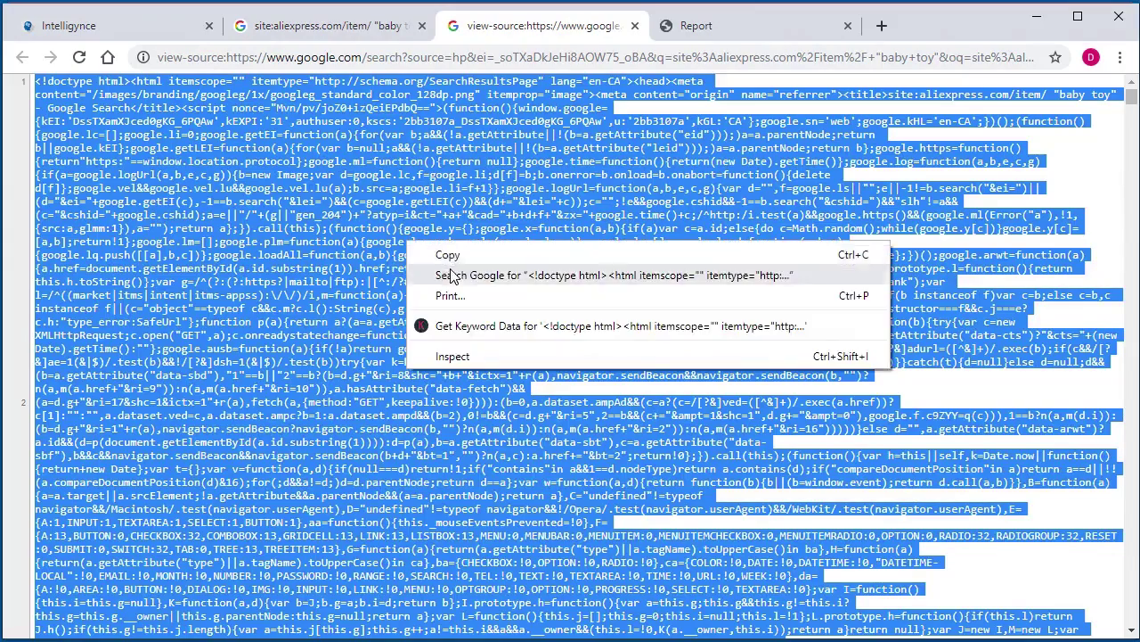
left_click(445, 253)
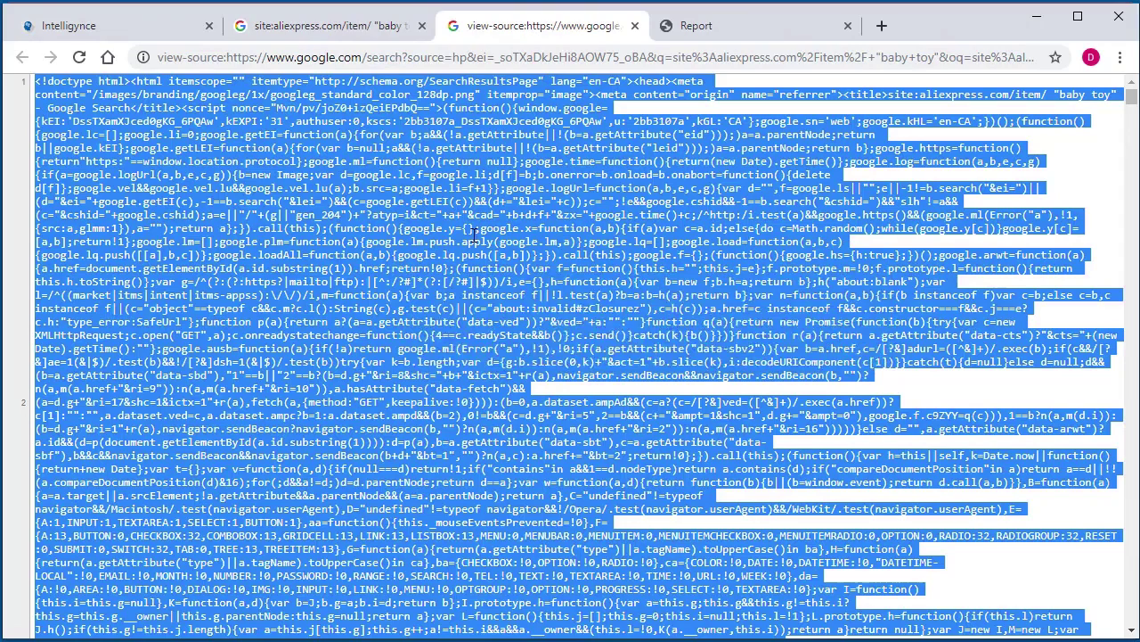
Switch to Ali Inspector, extract AliExpress links from the copied source with the manual input content tool, and extract data for those products.
left_click(1036, 16)
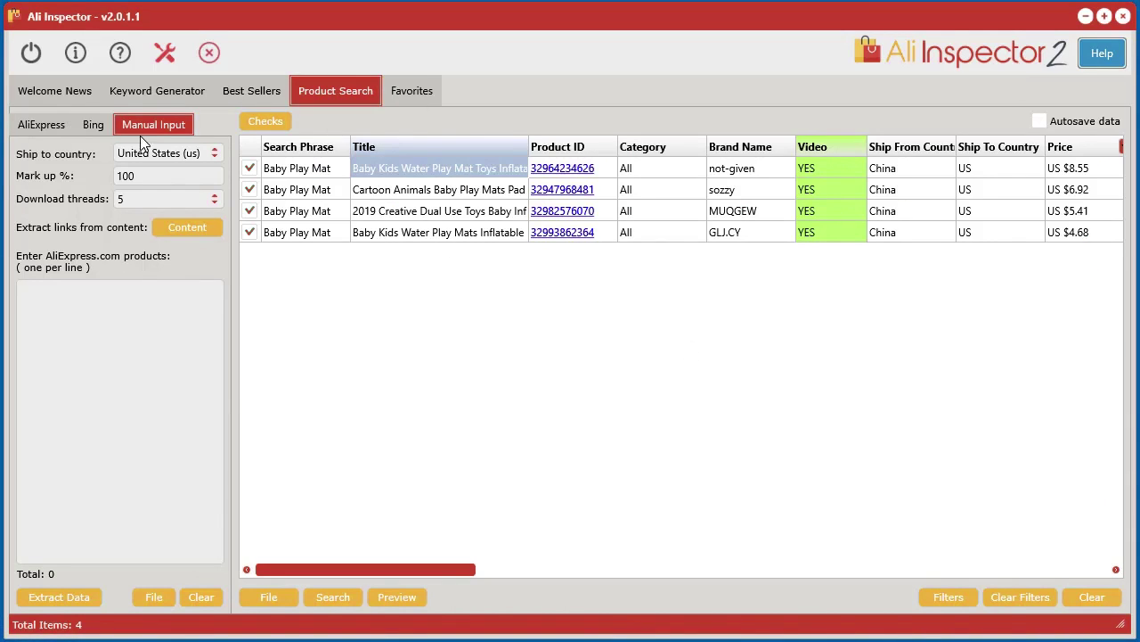
left_click(205, 230)
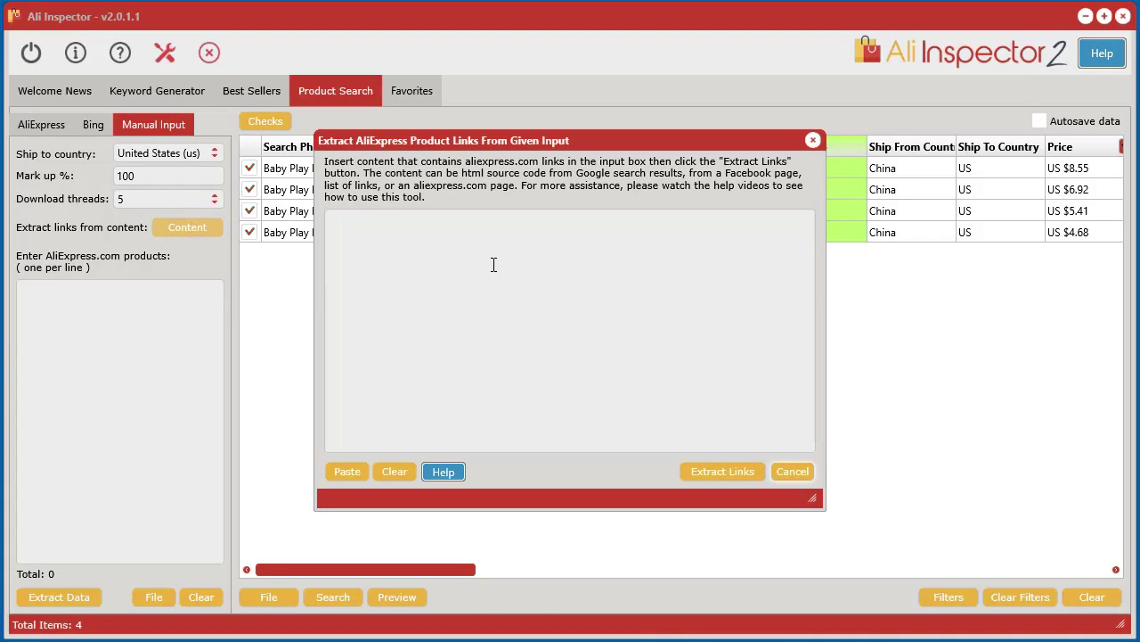
left_click(347, 472)
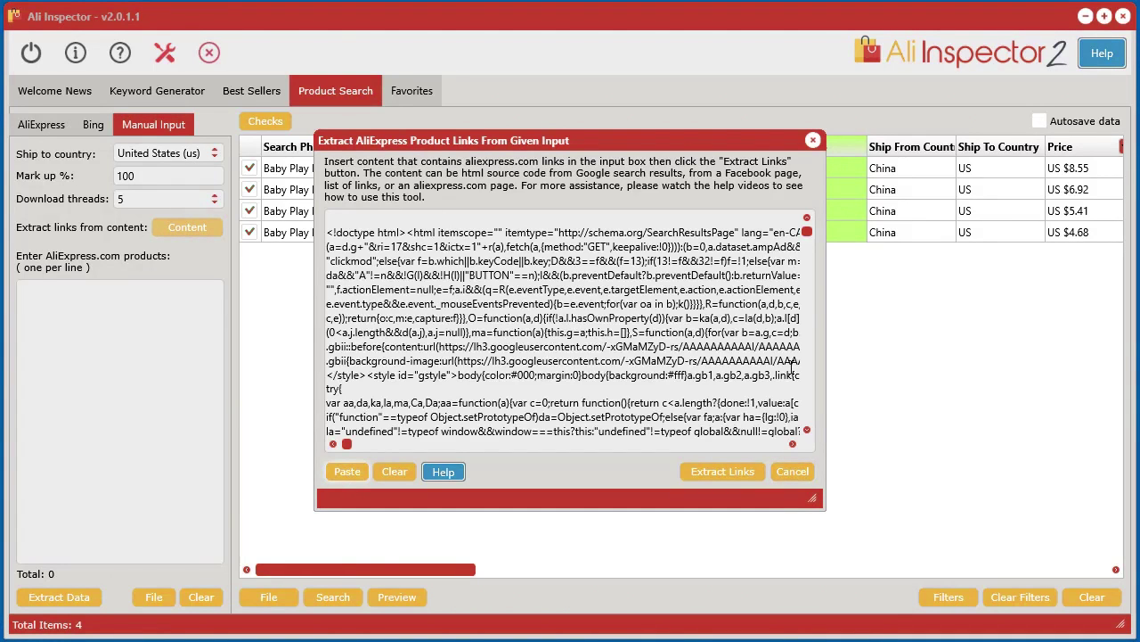
left_click(737, 470)
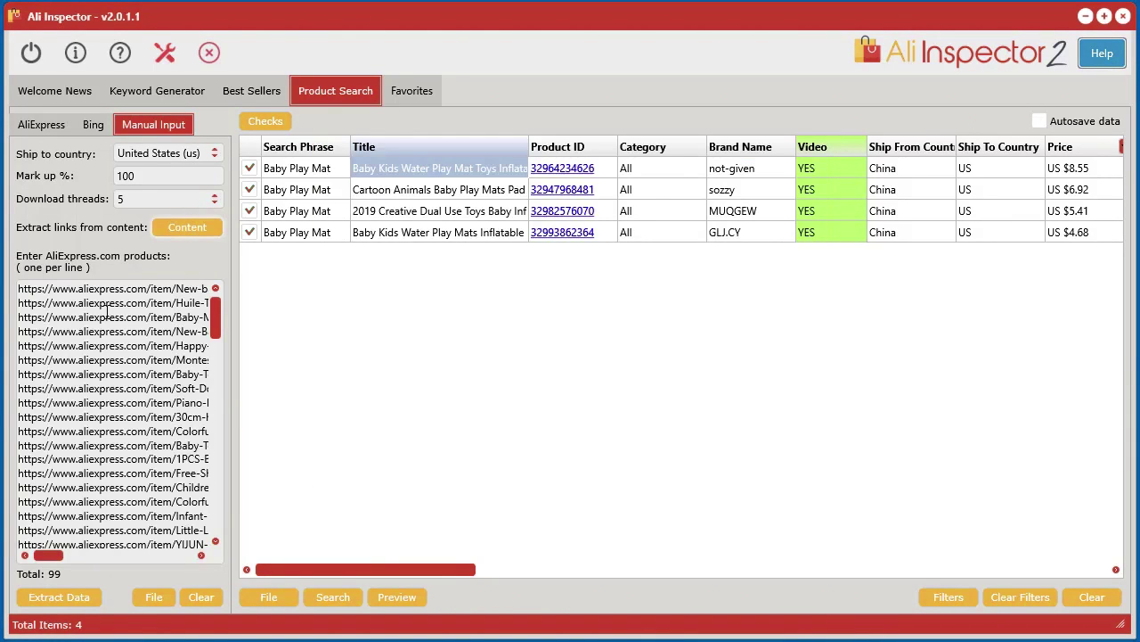
left_click(94, 598)
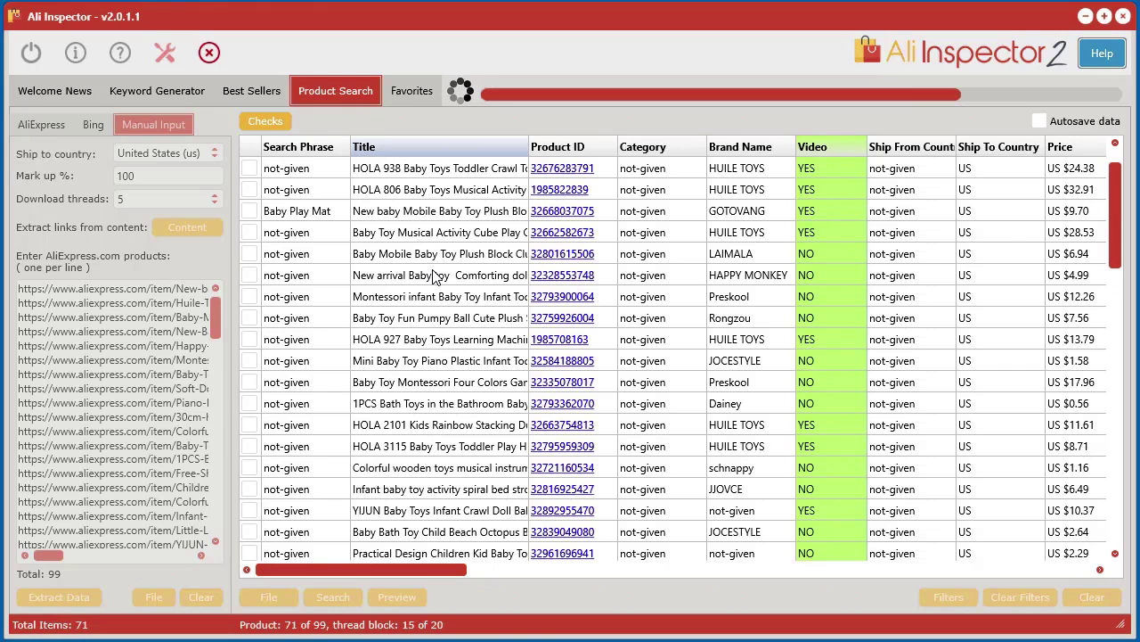
Go to Favorites and look through the saved products in the Toys group and the groups listed below it.
right_click(433, 230)
left_click(469, 242)
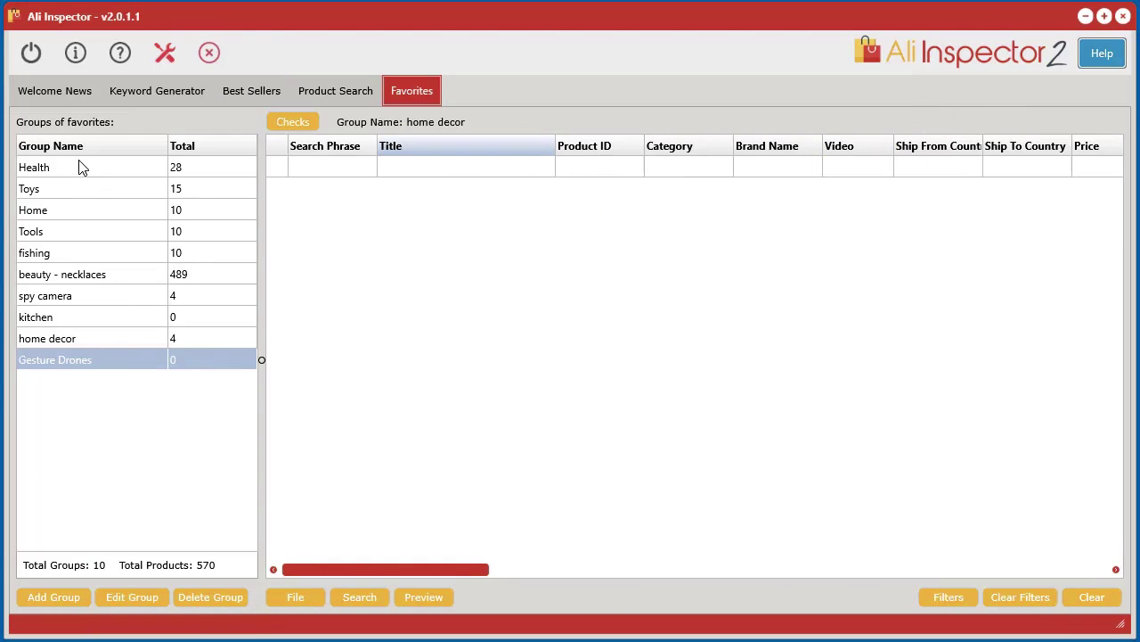
key("ctrl+Home")
key("Down")
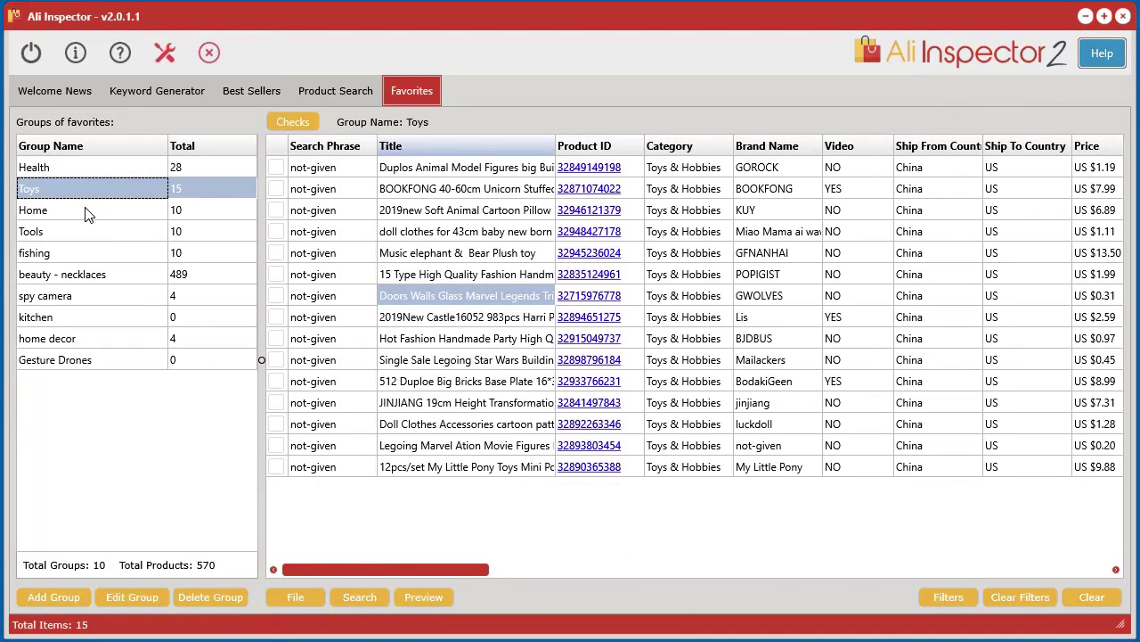
key("Down")
key("Down")
key("Down")
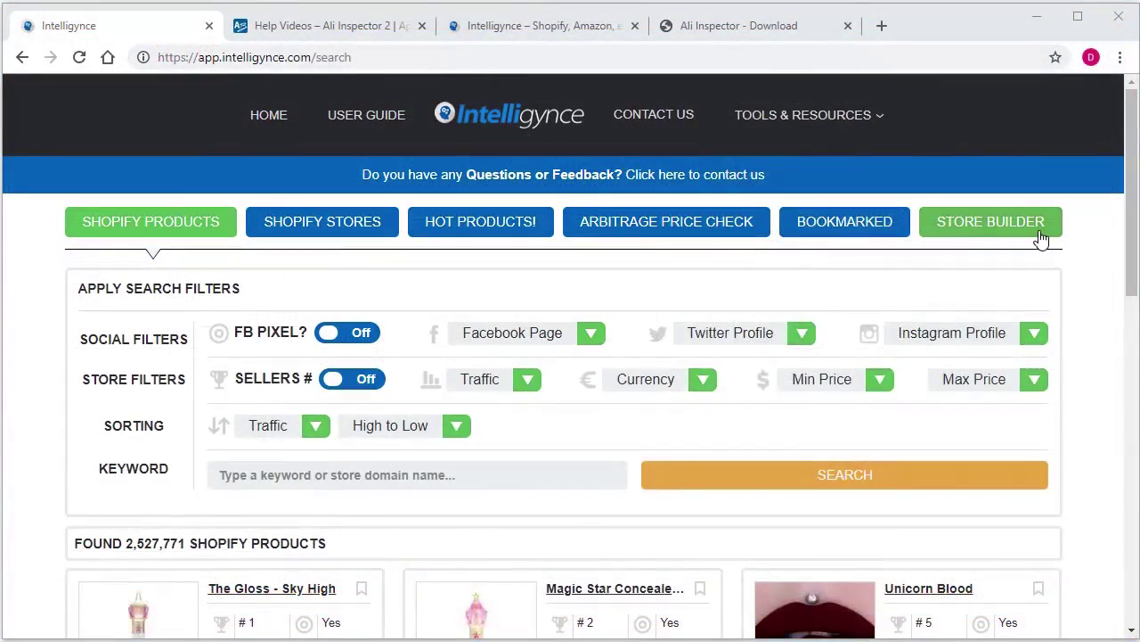
Switch to Intelligynce in the browser, skim its User Guide, and open the Video Tutorials page.
mouse_move(864, 113)
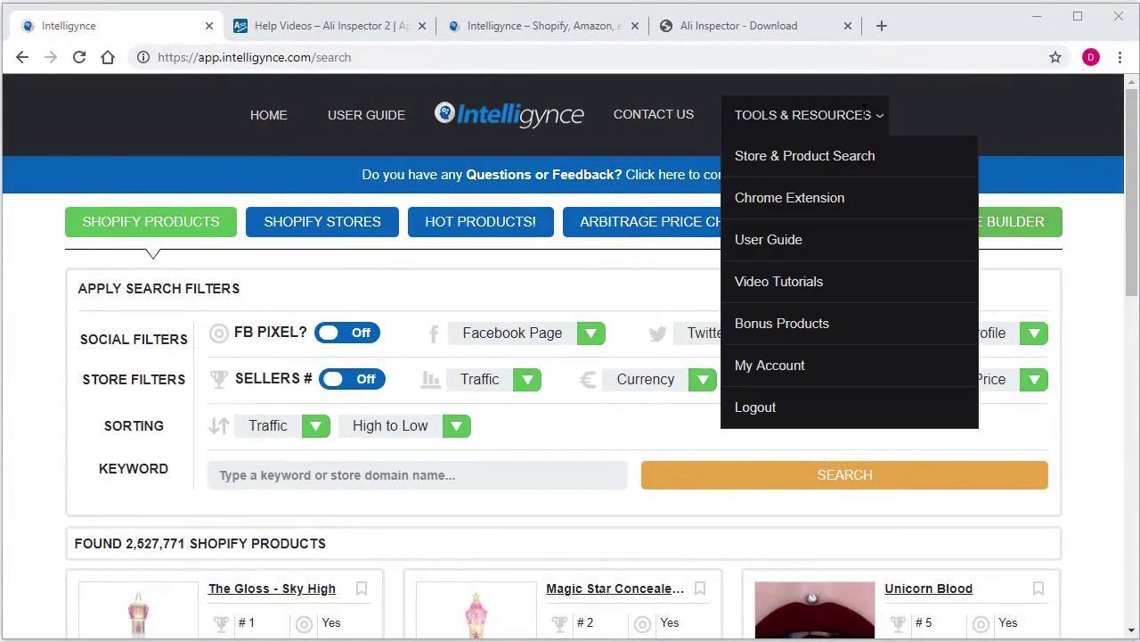
left_click(790, 247)
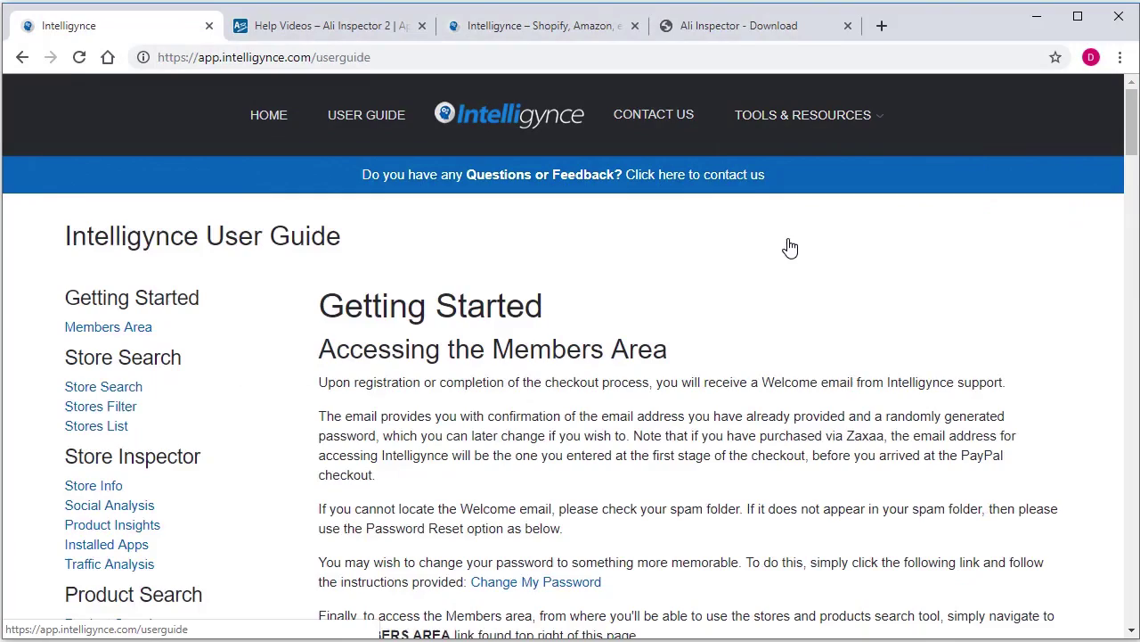
scroll(454, 434, "down", 3)
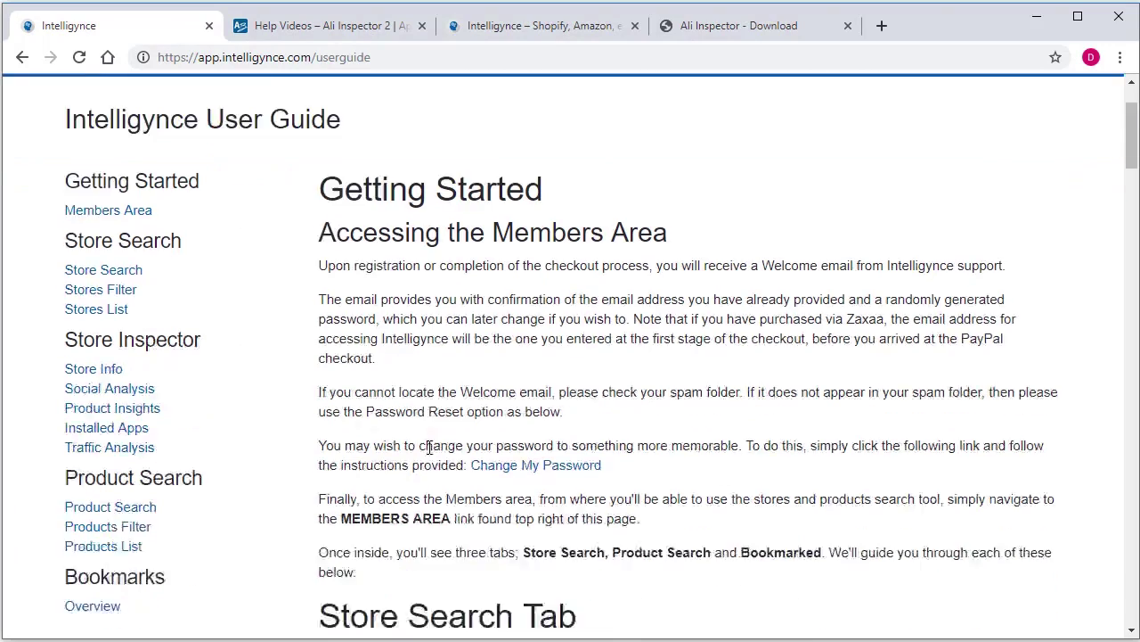
scroll(799, 143, "up", 3)
mouse_move(799, 143)
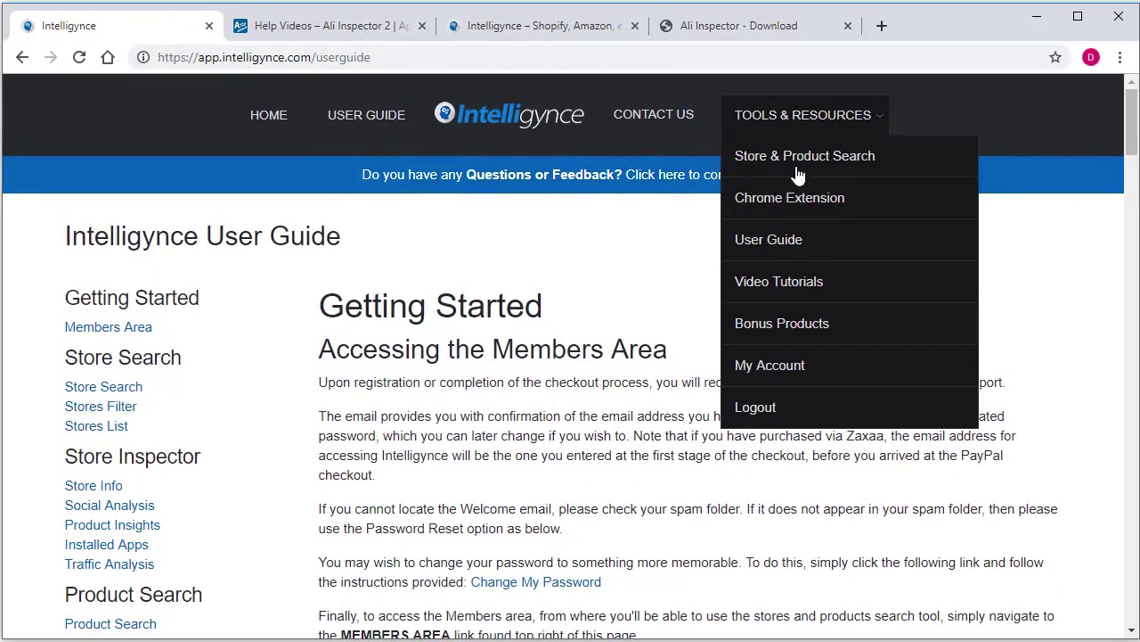
left_click(793, 285)
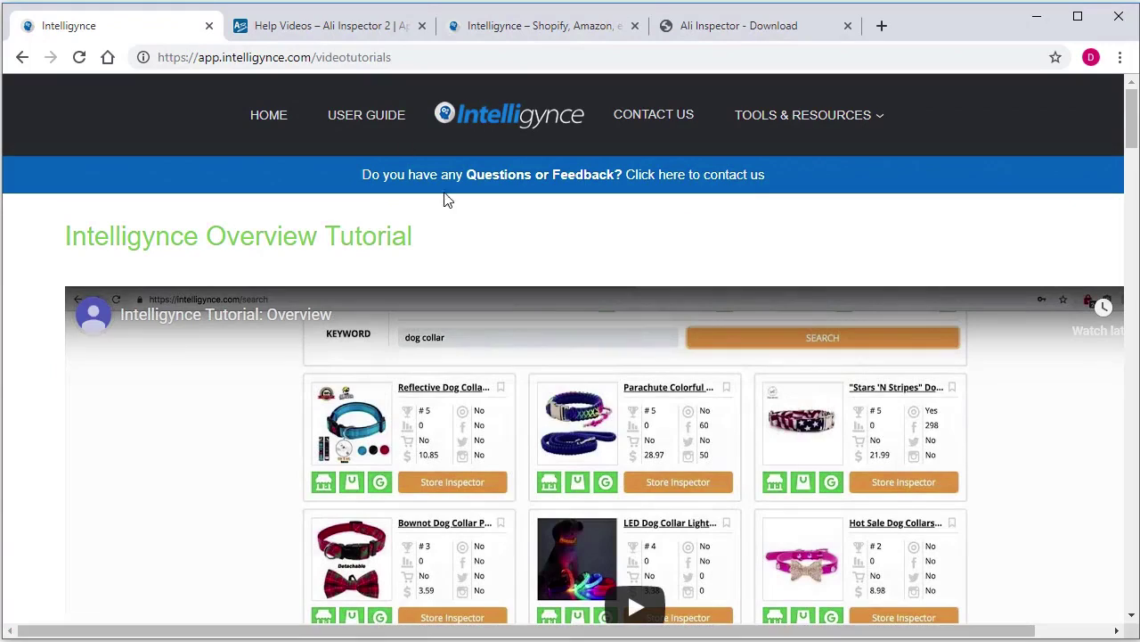
Look through the list of help videos on the Ali Inspector 2 help page.
left_click(327, 31)
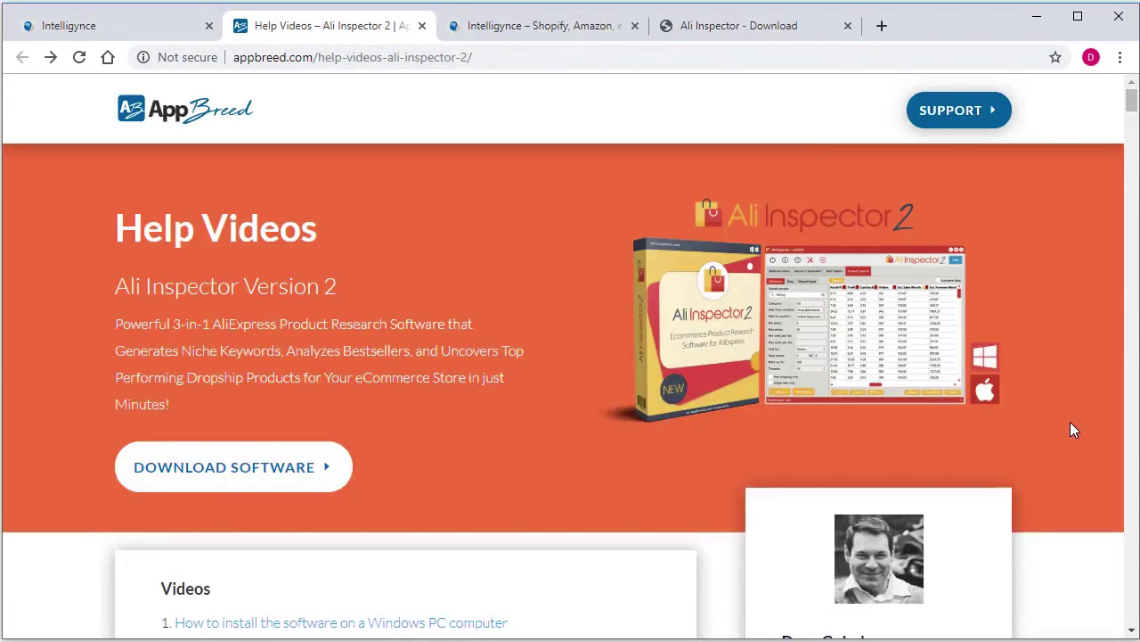
scroll(1065, 419, "down", 6)
scroll(298, 448, "down", 2)
scroll(297, 459, "up", 6)
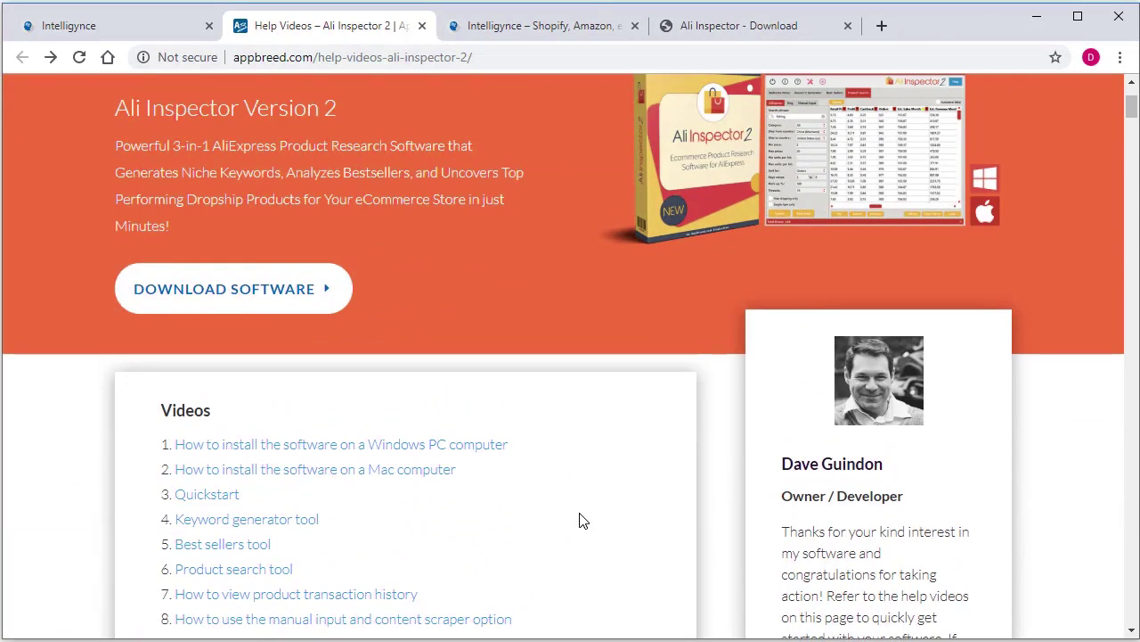
scroll(606, 512, "down", 2)
scroll(613, 506, "up", 2)
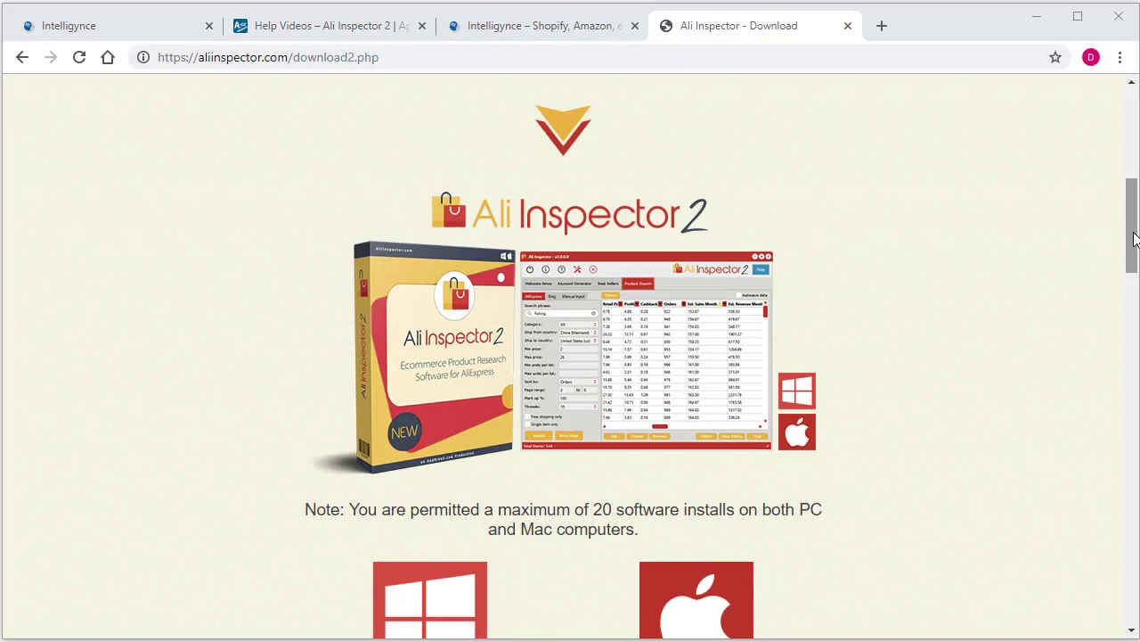
View the Extra Bonuses on the Ali Inspector download page and return to the Intelligynce main page.
scroll(1133, 239, "down", 8)
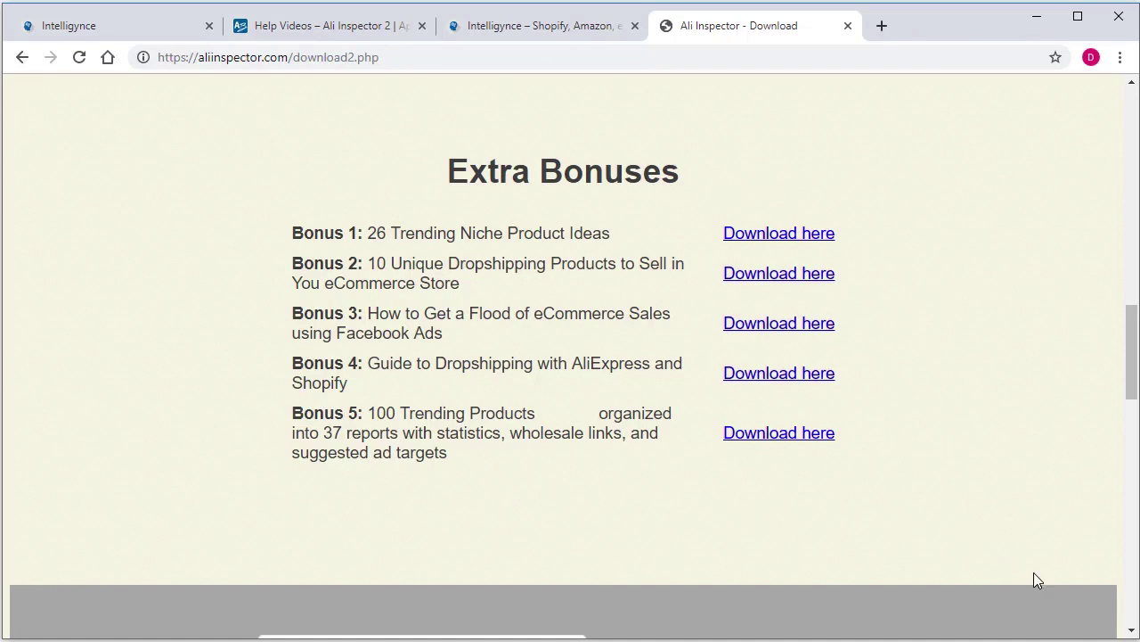
key("ctrl+shift+Tab")
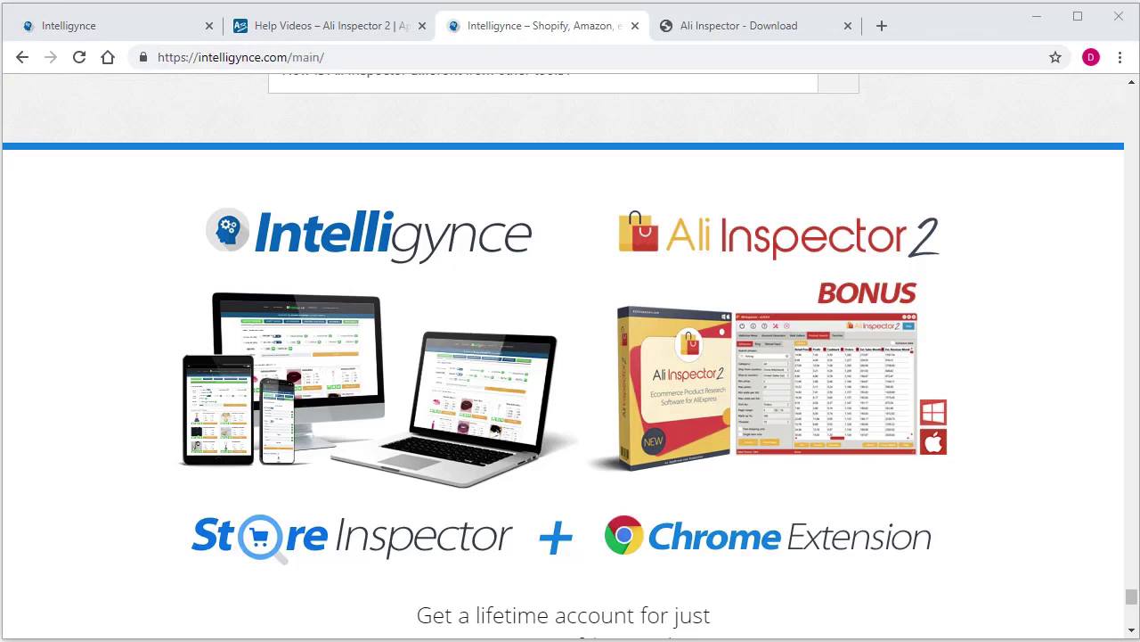